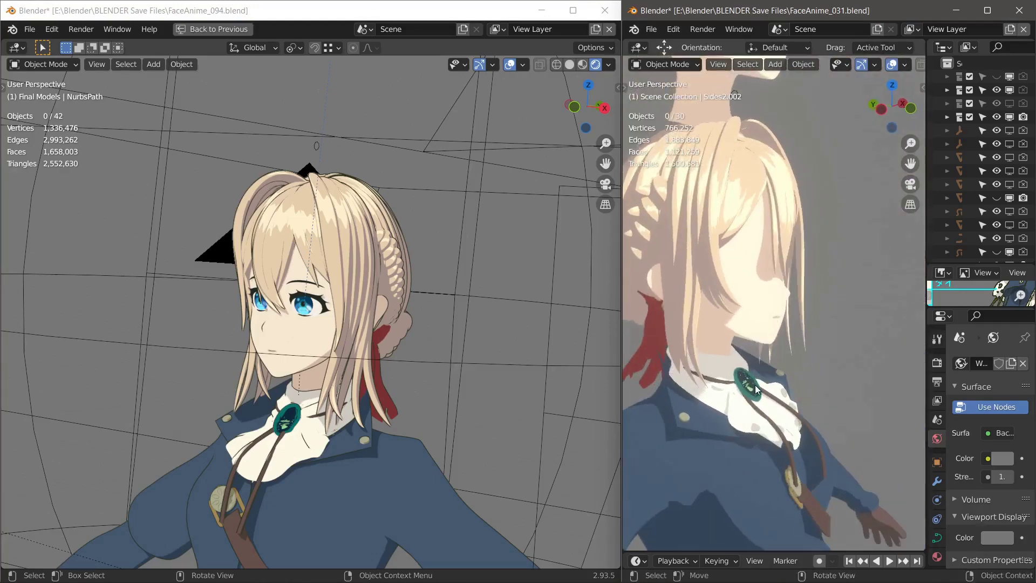
Examine the FaceAnime_031 character around the brooch from several angles.
click(756, 389)
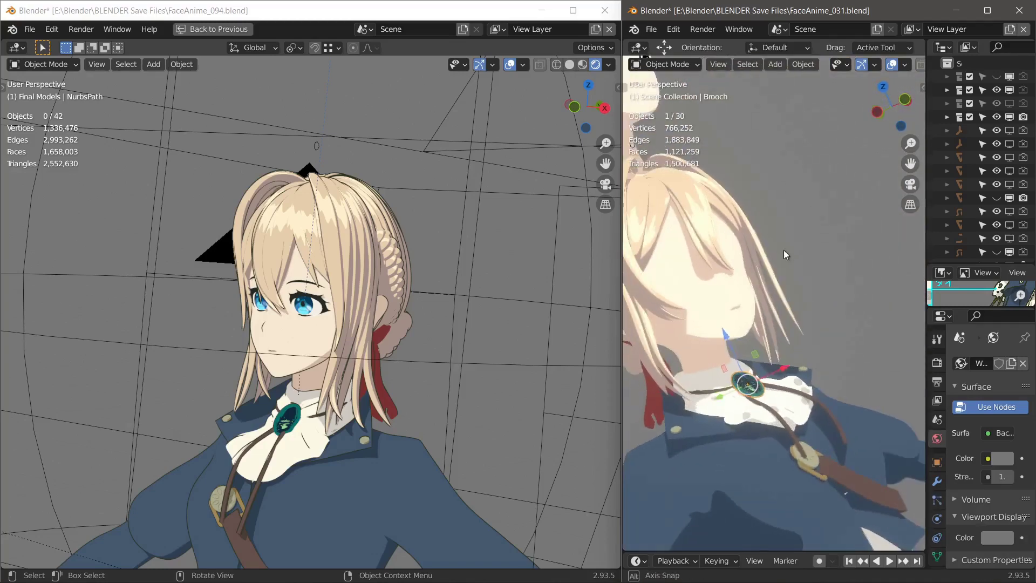
click(825, 259)
middle_drag(838, 351, 778, 371)
Examine the FaceAnime_094 character's face, eyes and hair from both sides for comparison with the older model.
click(435, 261)
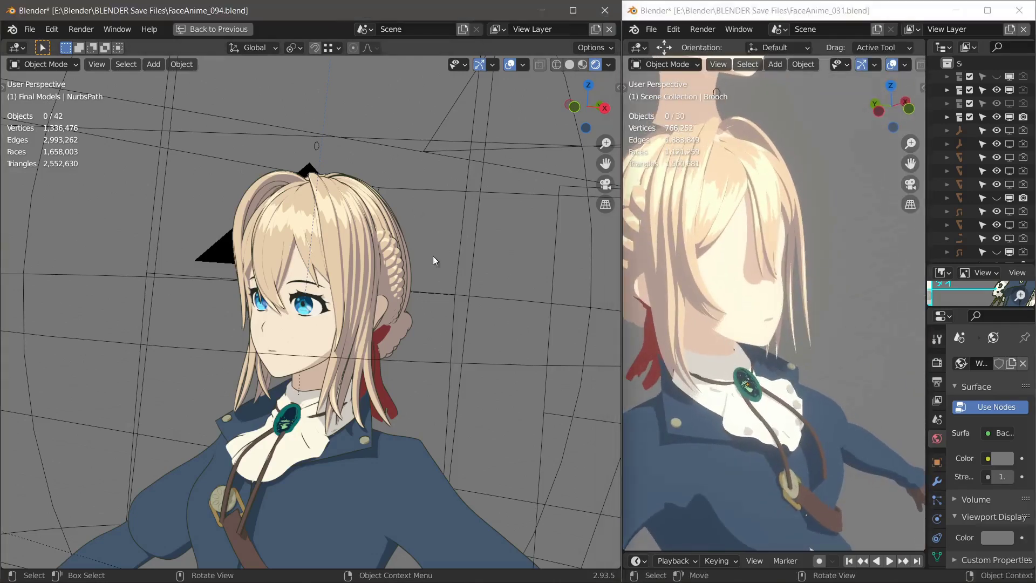
middle_drag(239, 342, 364, 326)
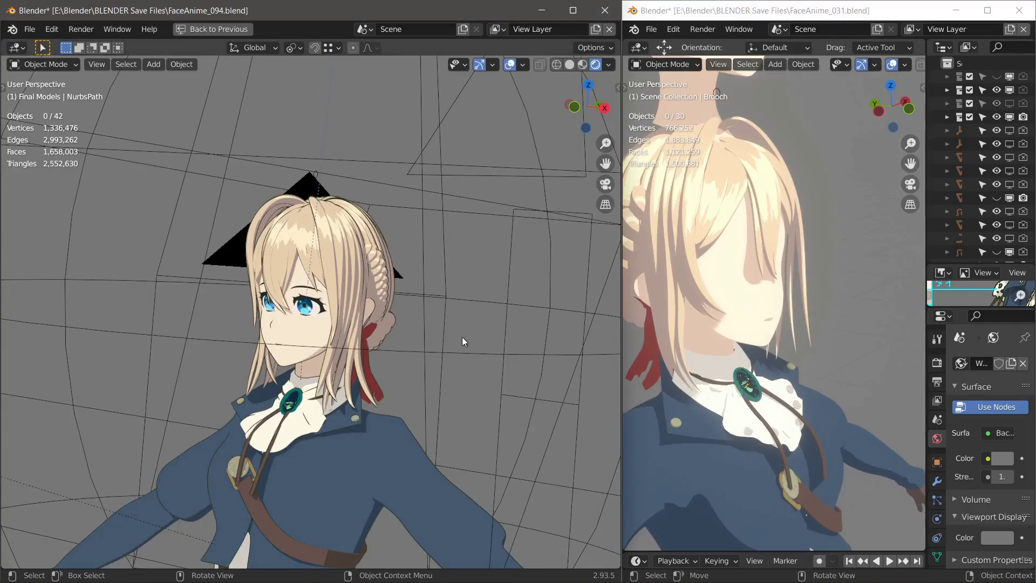
scroll(462, 342, up, 3)
middle_drag(462, 342, 324, 263)
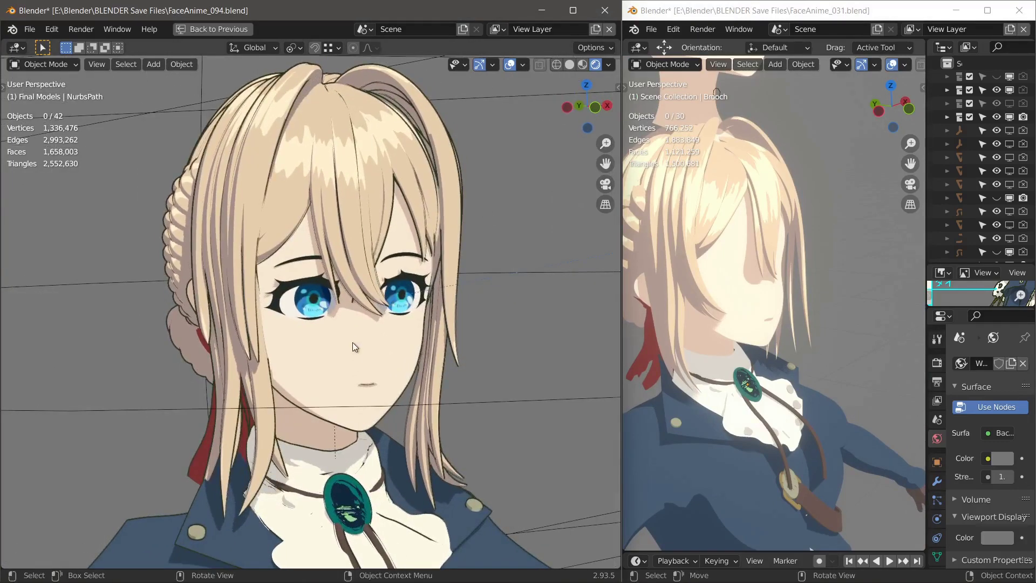
middle_drag(390, 378, 406, 376)
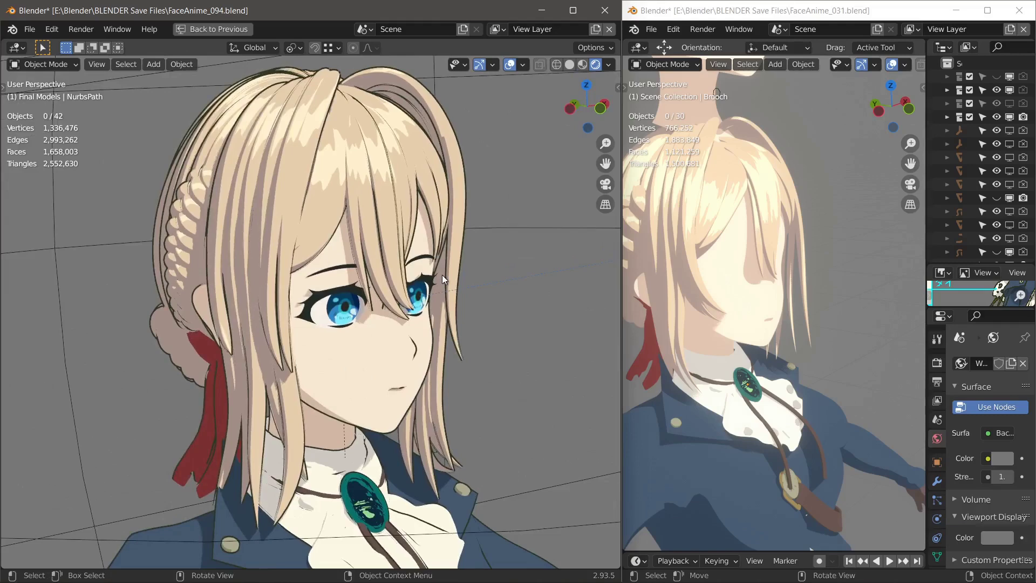
middle_drag(442, 274, 244, 292)
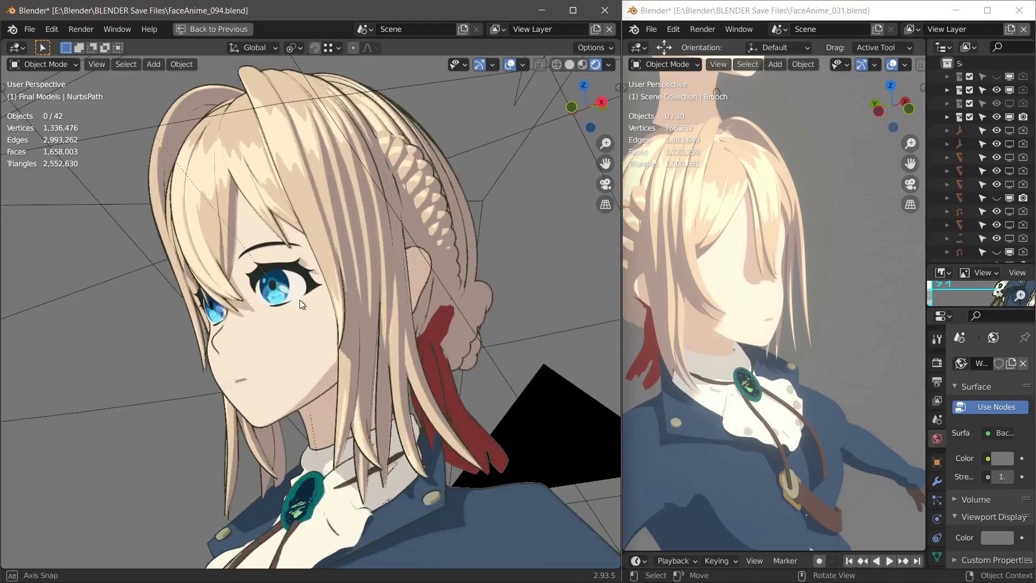
scroll(426, 361, up, 2)
middle_drag(426, 361, 428, 362)
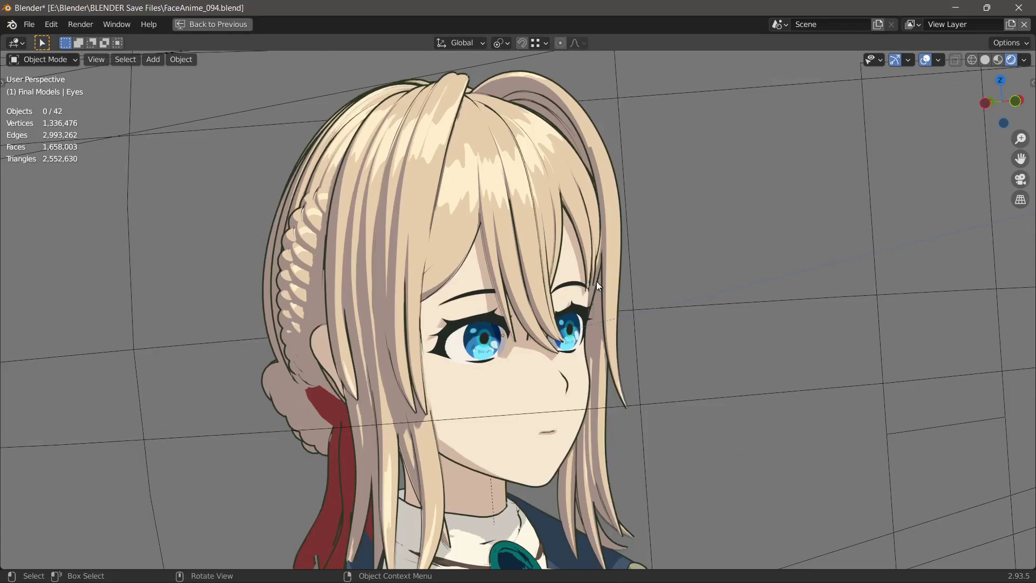
middle_drag(597, 280, 407, 330)
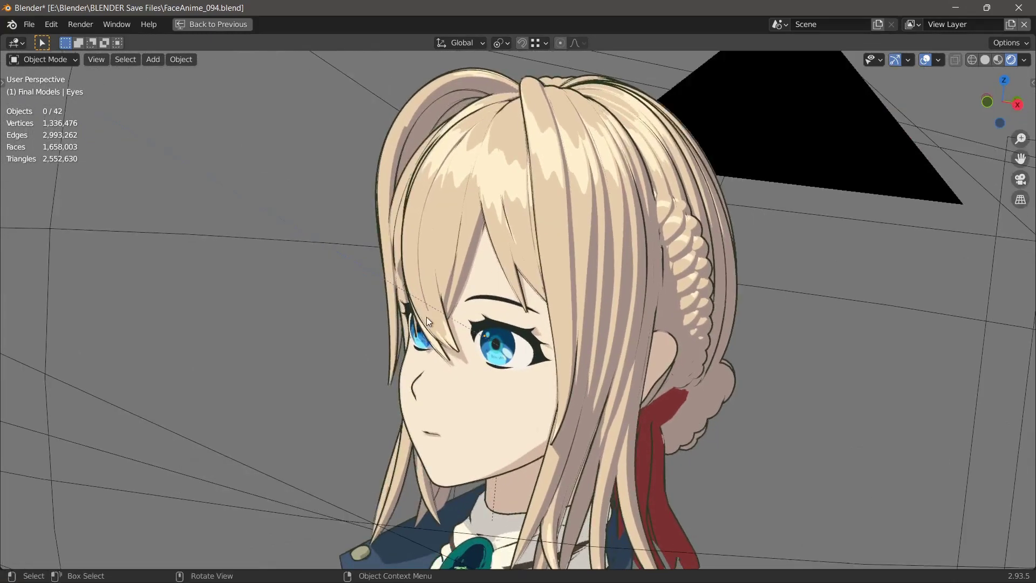
mouse_move(495, 307)
middle_down()
mouse_move(591, 303)
mouse_move(565, 285)
mouse_move(490, 266)
middle_up()
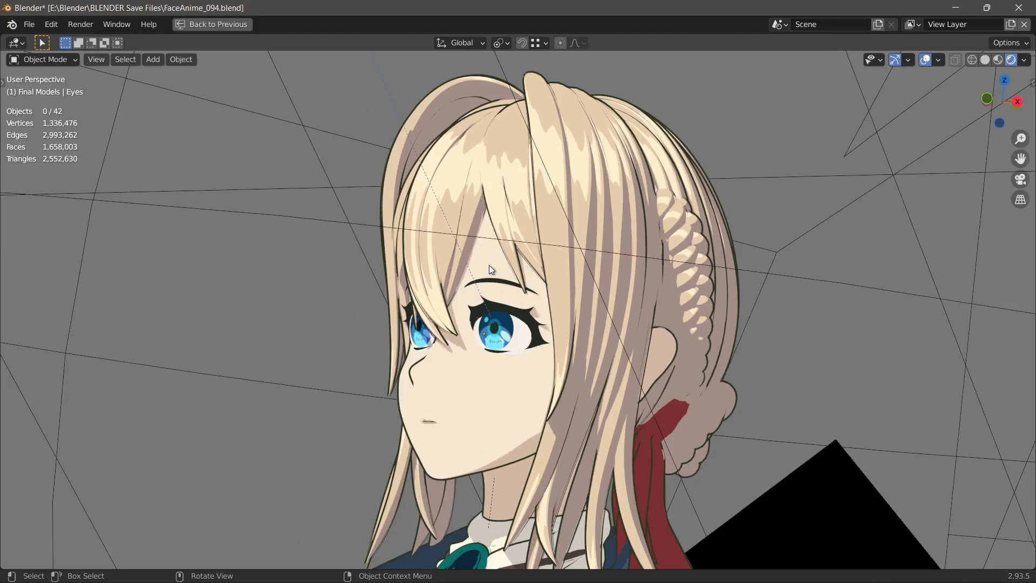
Select the whole eyeball of the character's left eye in Edit Mode and try a trackball rotation.
mouse_move(489, 265)
middle_down()
mouse_move(587, 315)
mouse_move(652, 326)
middle_up()
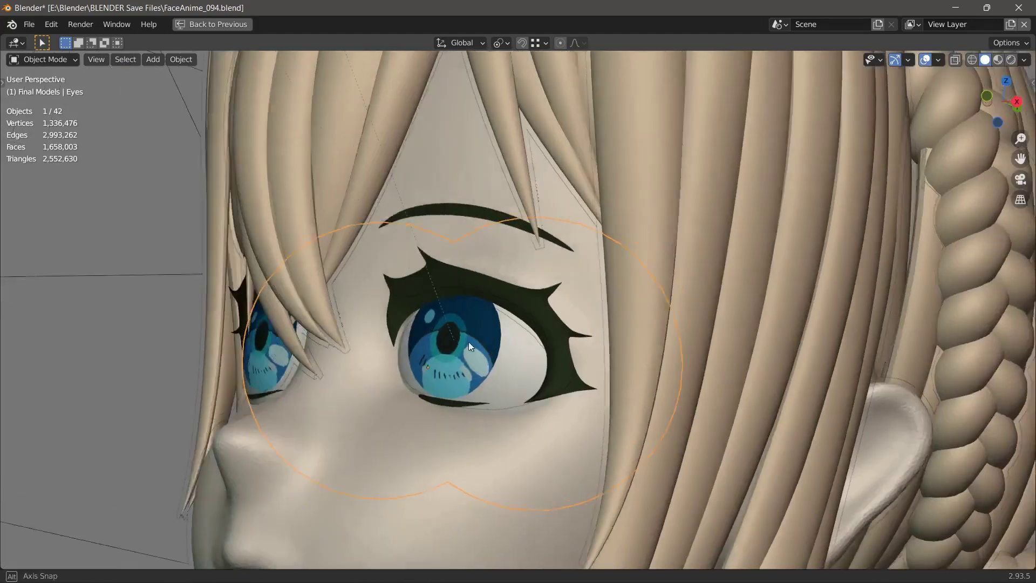
middle_drag(468, 342, 630, 299)
scroll(569, 351, up, 2)
key(Tab)
scroll(569, 351, down, 2)
key(alt+a)
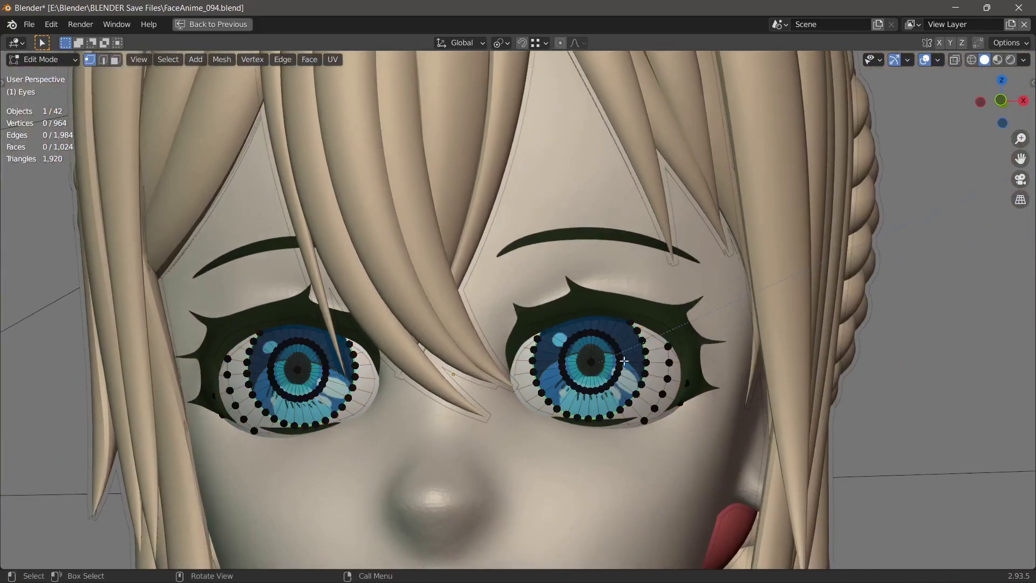
key(l)
key(r)
key(r)
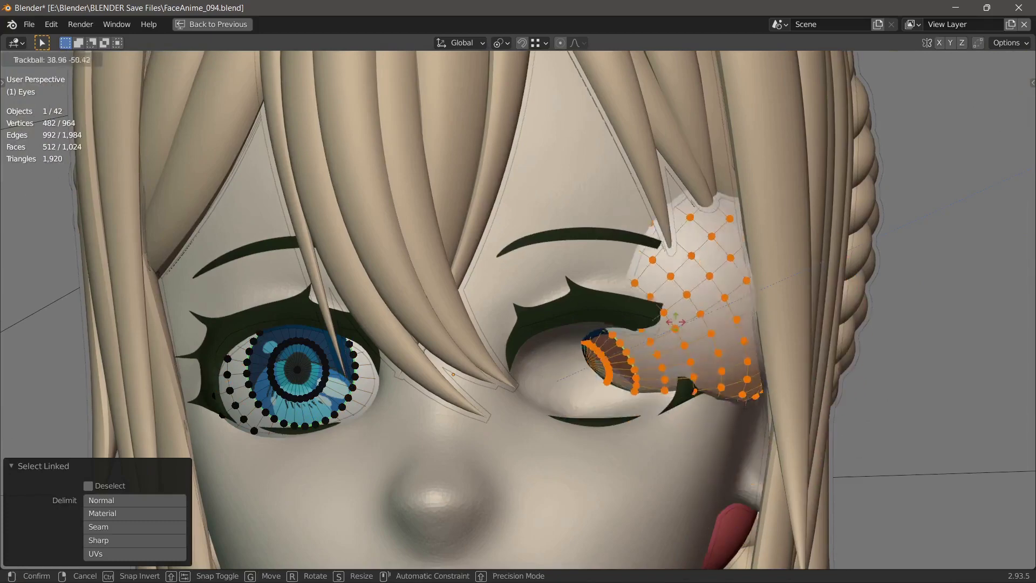
click(618, 356)
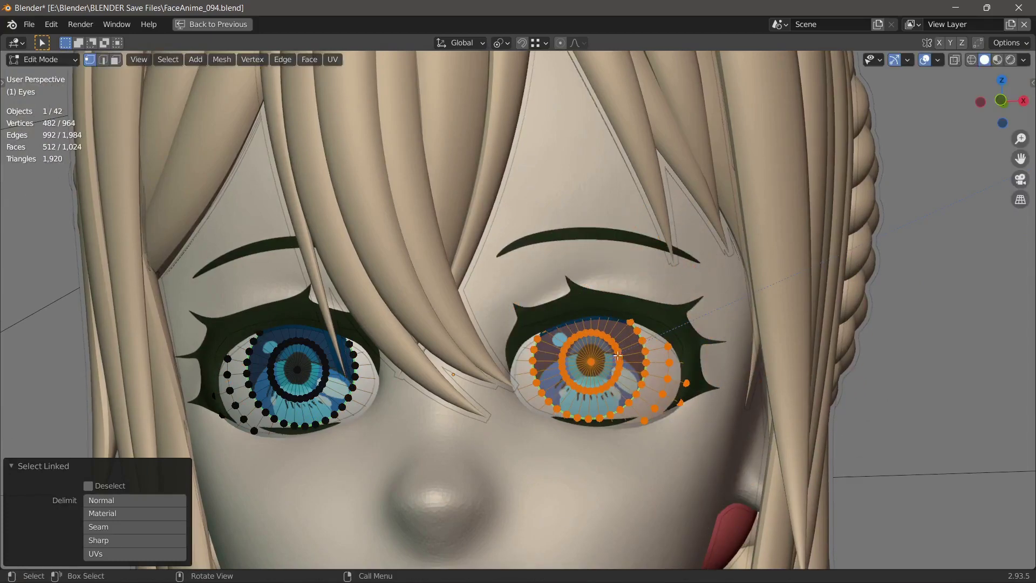
Set the transform pivot point to Median Point and try a trackball rotation of the selected eyeball.
click(509, 42)
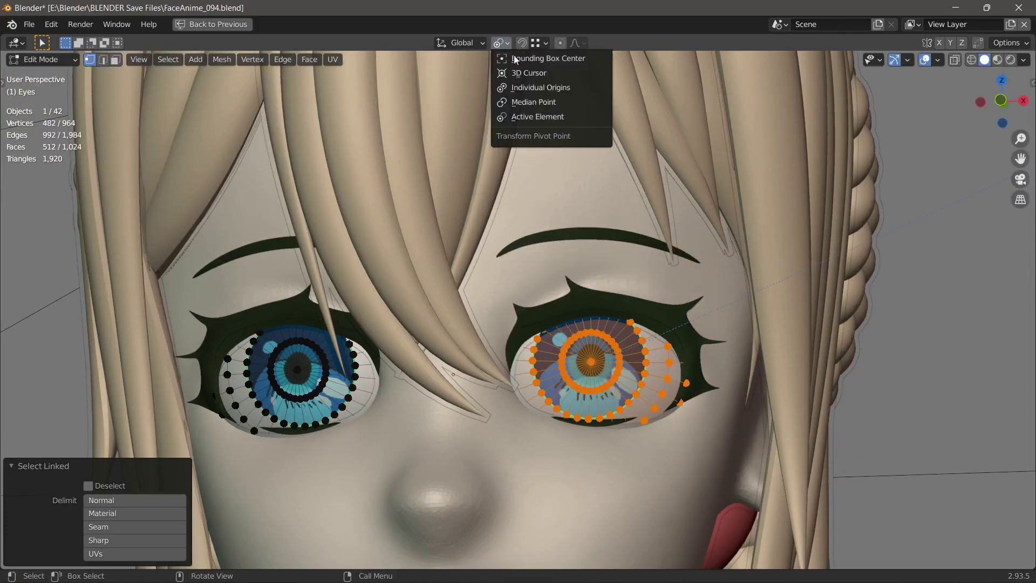
click(530, 101)
middle_drag(482, 289, 565, 240)
key(r)
key(r)
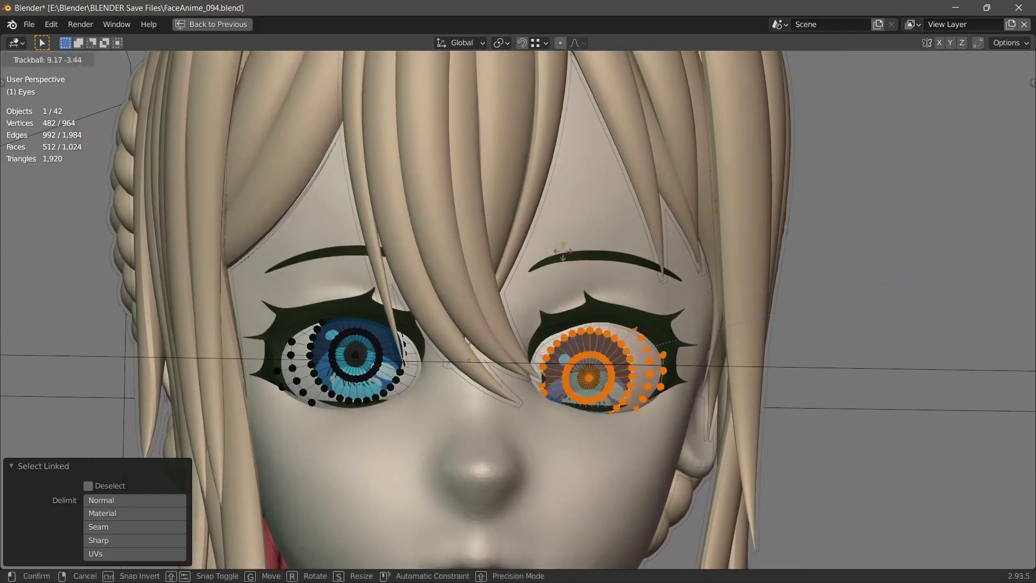
click(608, 250)
middle_drag(608, 250, 610, 251)
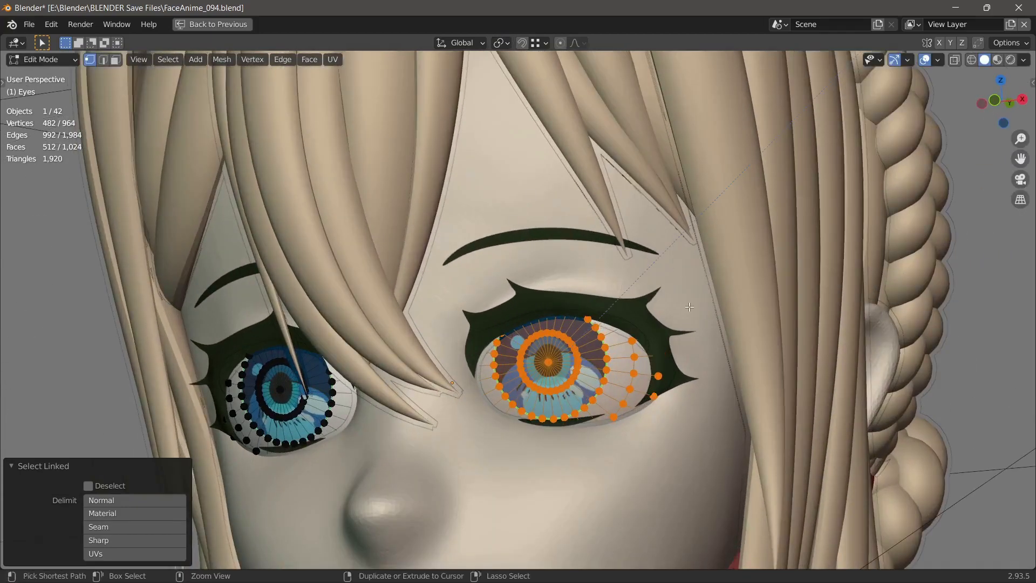
Restore the multi-area workspace layout and try another trackball rotation of the selected eyeball.
key(ctrl+space)
middle_drag(577, 324, 589, 266)
key(r)
key(r)
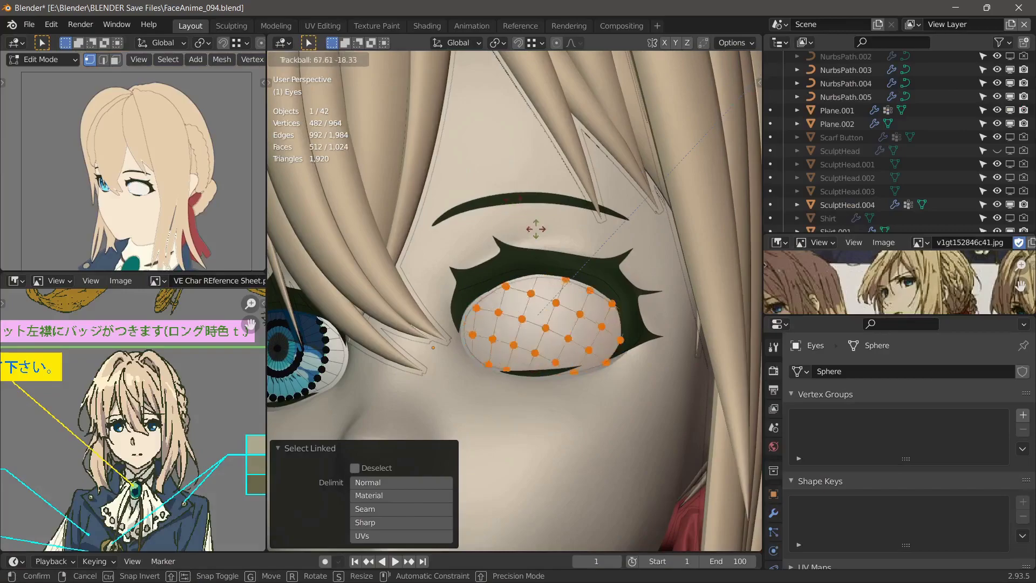
right_click(606, 310)
Inspect the spherical eyeball mesh in wireframe shading, and inspect its fit in the socket in solid shading.
key(z)
click(451, 251)
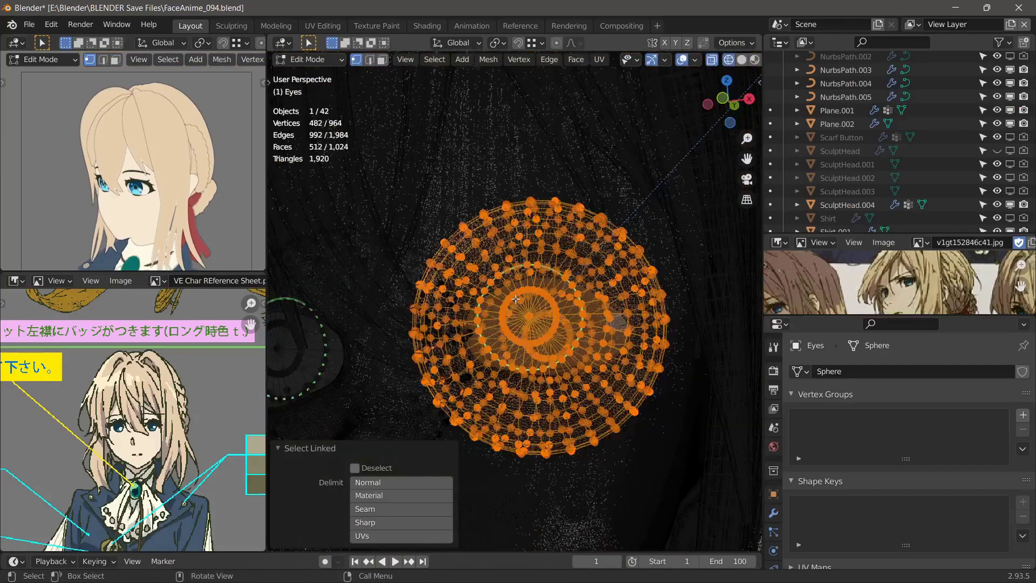
mouse_move(465, 280)
middle_down()
mouse_move(411, 306)
mouse_move(356, 178)
mouse_move(617, 340)
mouse_move(604, 335)
mouse_move(534, 371)
mouse_move(543, 367)
middle_up()
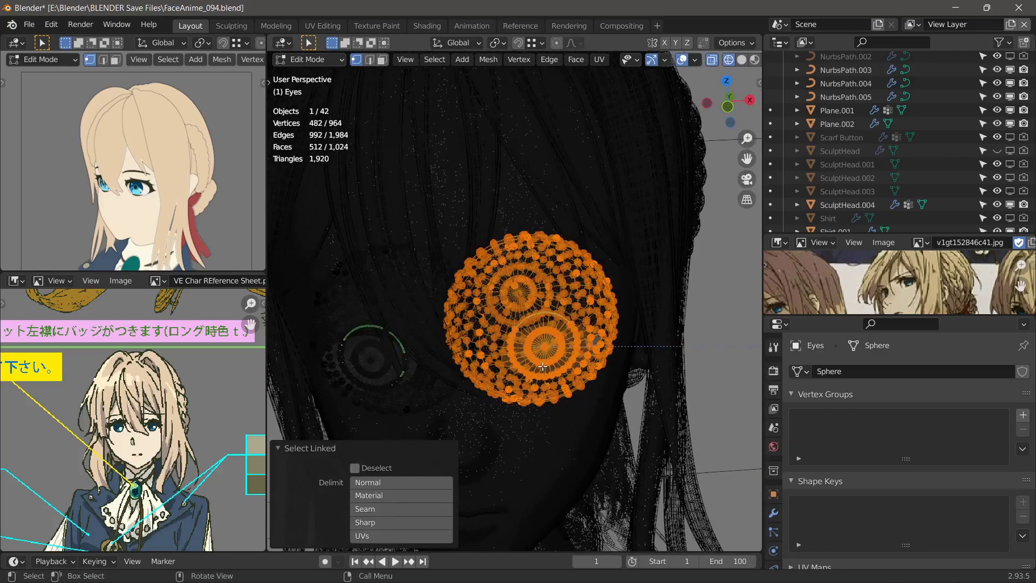
key(z)
click(593, 366)
scroll(464, 346, up, 1)
mouse_move(458, 345)
middle_down()
mouse_move(429, 351)
mouse_move(415, 329)
mouse_move(509, 312)
middle_up()
middle_drag(602, 295, 686, 149)
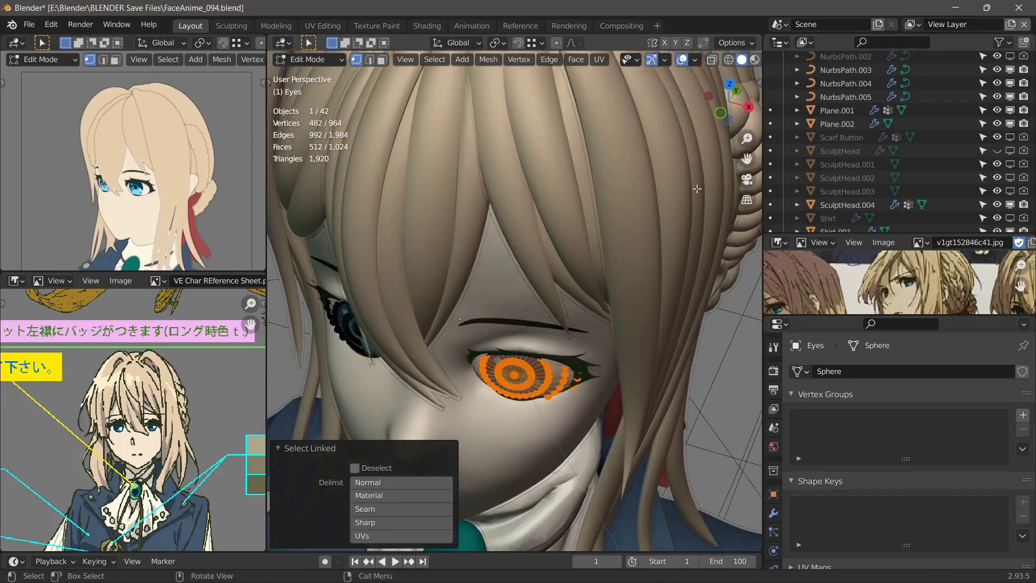
middle_drag(697, 188, 651, 301)
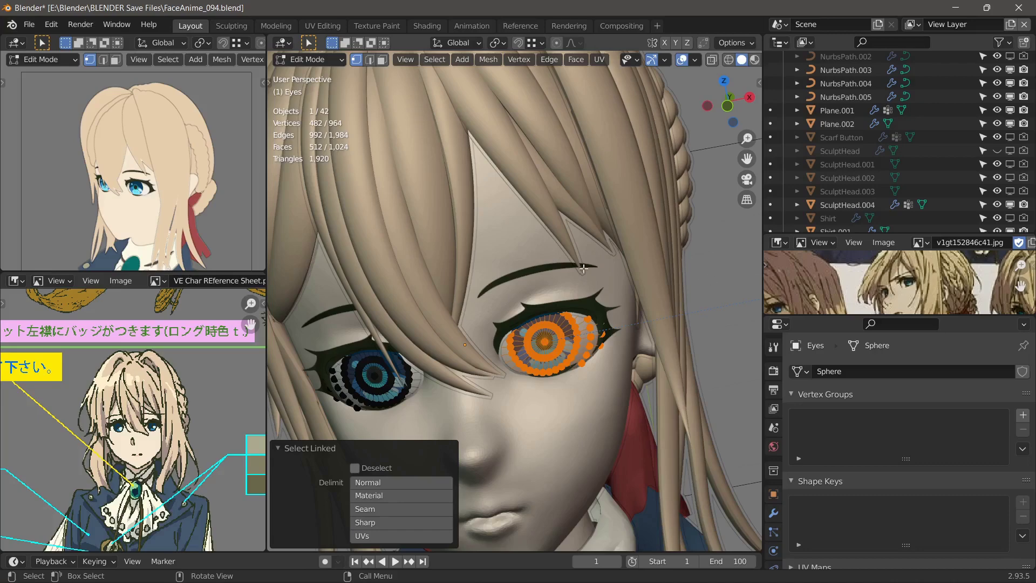
Try a trackball rotation of the character's left eyeball from the front orthographic view.
key(Tab)
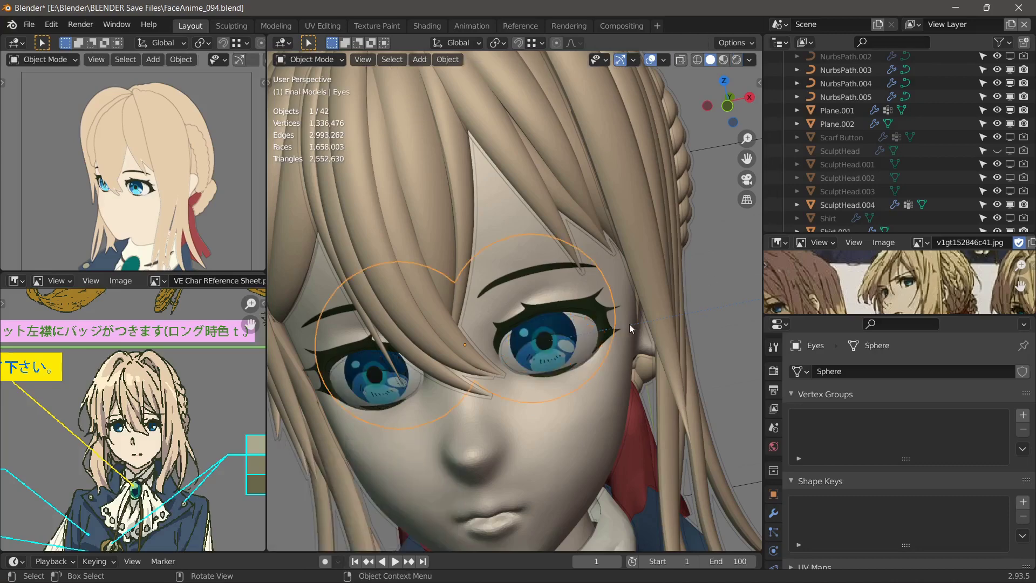
scroll(508, 293, up, 4)
middle_drag(551, 244, 560, 376)
scroll(595, 380, up, 2)
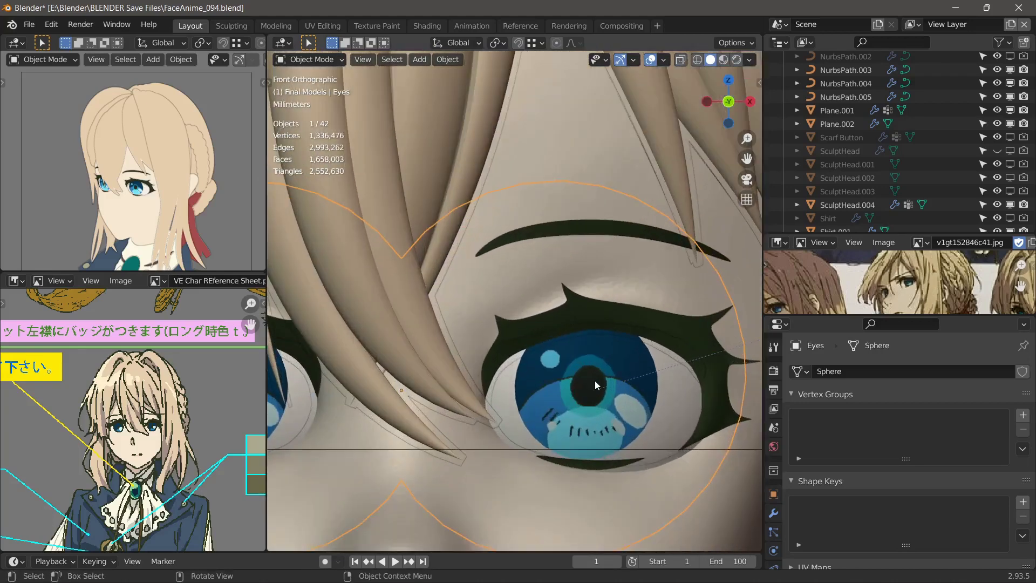
scroll(621, 357, down, 4)
key(Tab)
scroll(676, 369, up, 1)
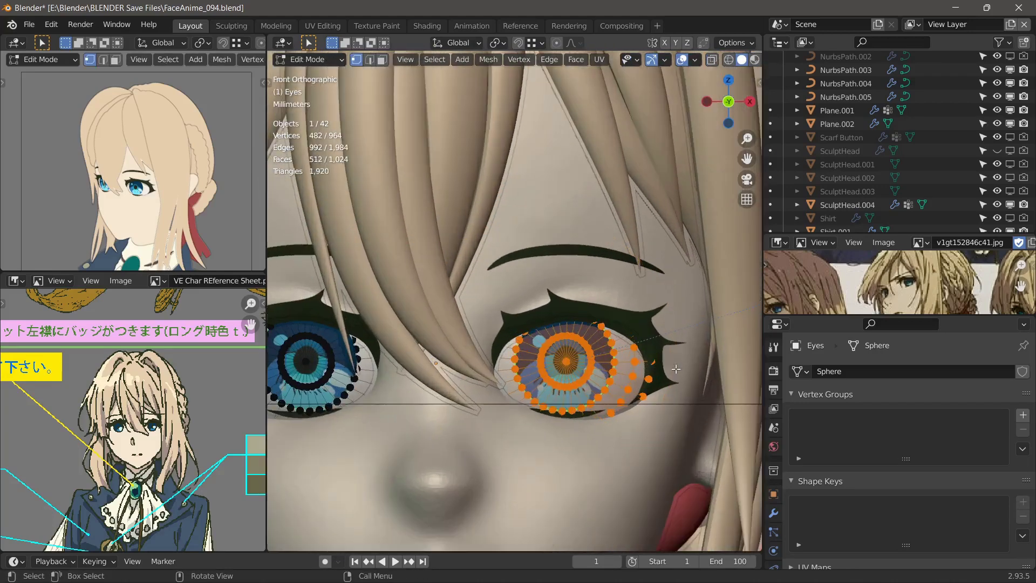
key(r)
key(r)
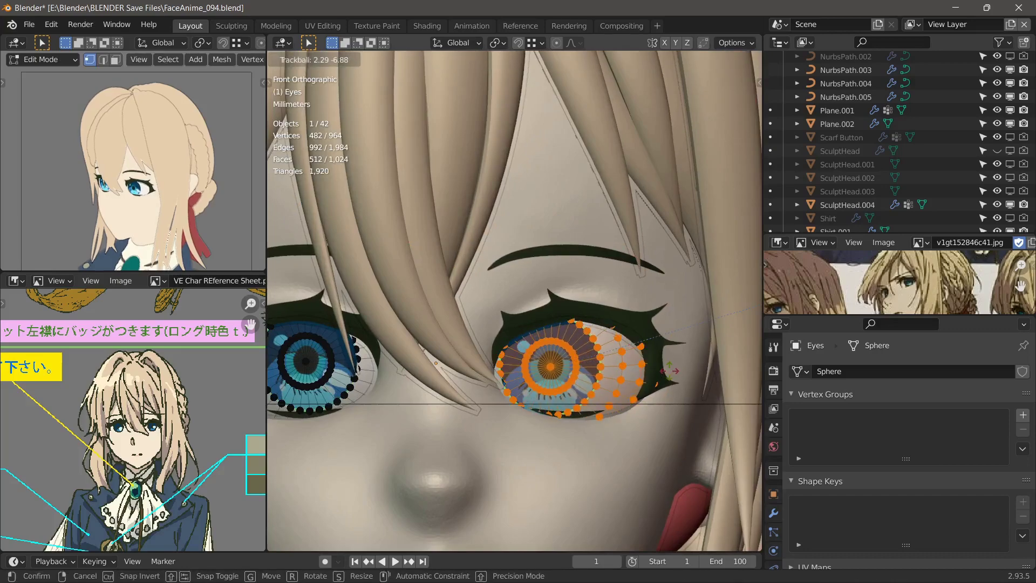
click(667, 369)
Return to Object Mode, deselect everything and examine how the eyes sit in the face.
middle_drag(668, 369, 438, 279)
key(Tab)
key(a)
key(a)
scroll(475, 319, up, 2)
middle_drag(482, 327, 422, 330)
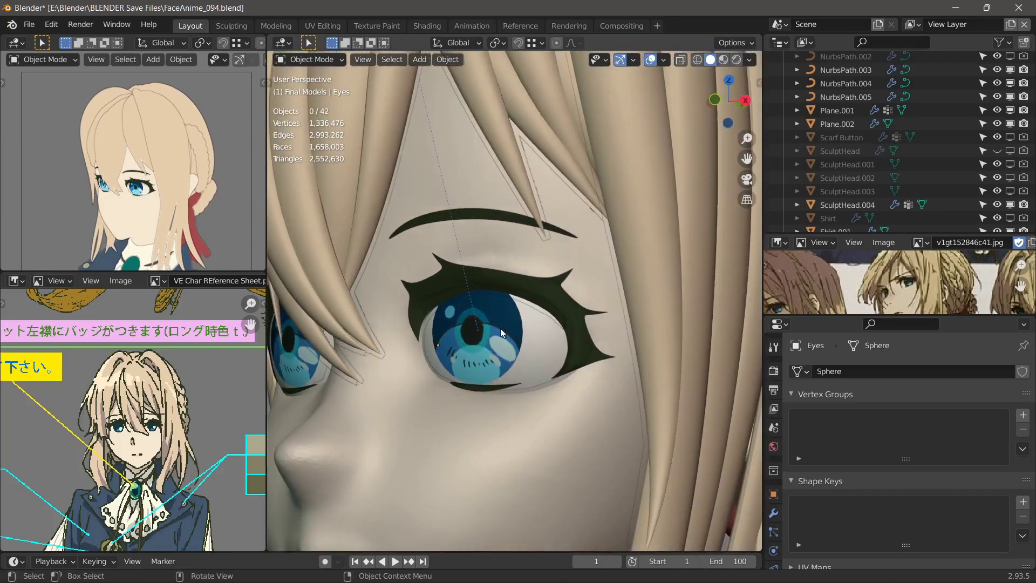
middle_drag(424, 342, 367, 317)
middle_drag(431, 284, 425, 352)
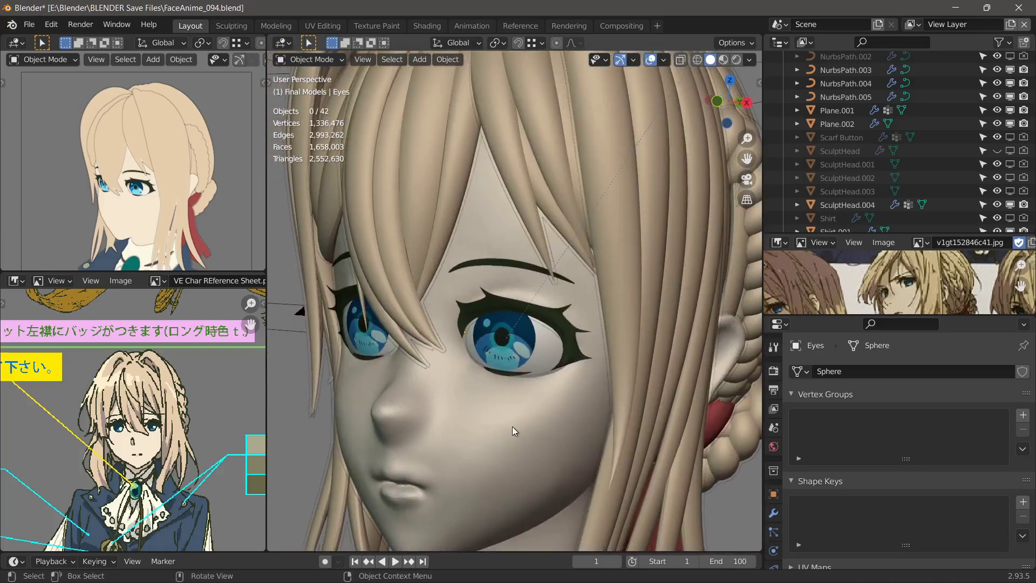
scroll(502, 410, down, 2)
middle_drag(481, 397, 489, 375)
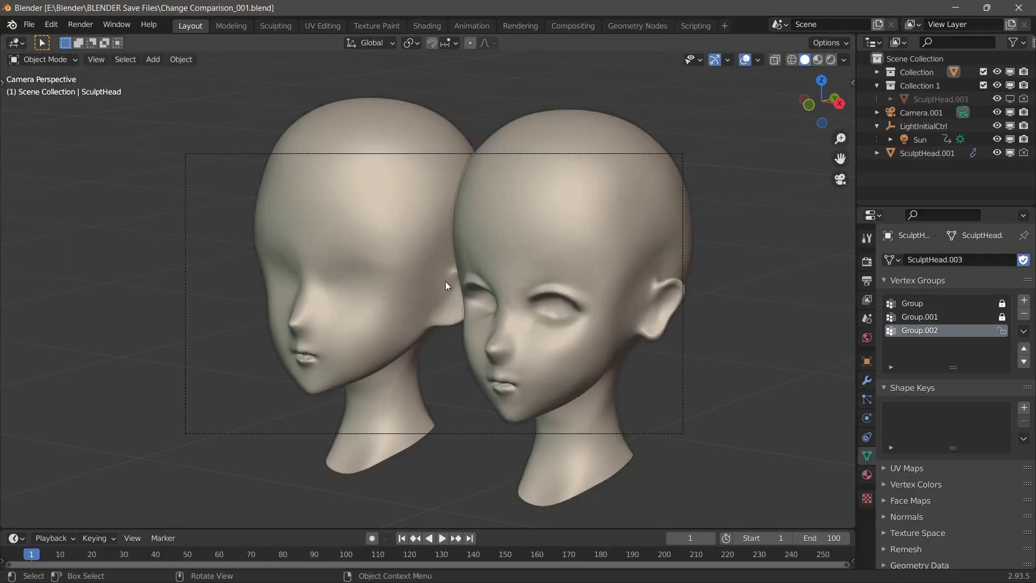
Compare the head without eye sockets and the head with sculpted sockets from the front and several angles.
key(KP_1)
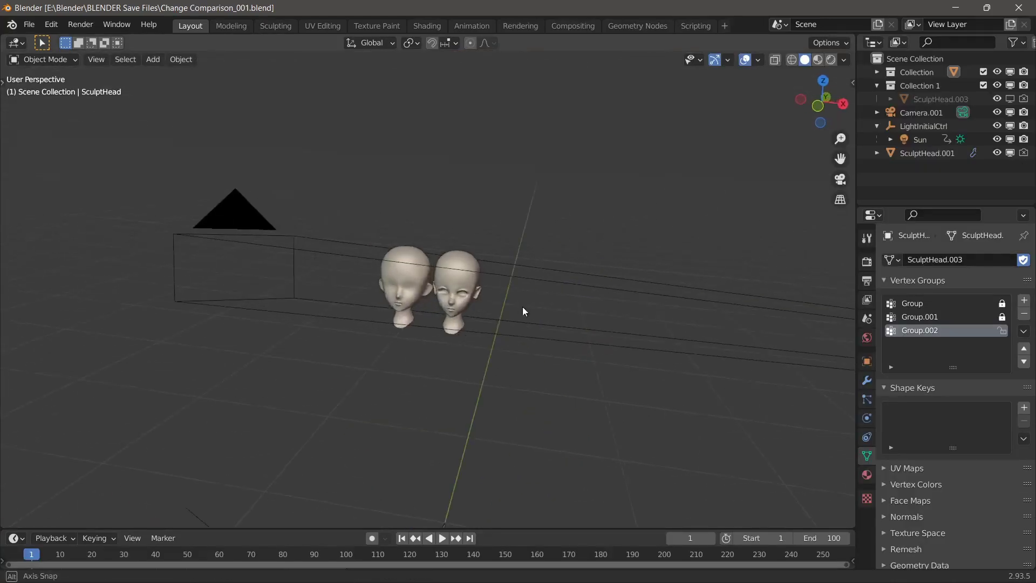
scroll(523, 307, up, 5)
scroll(522, 306, up, 5)
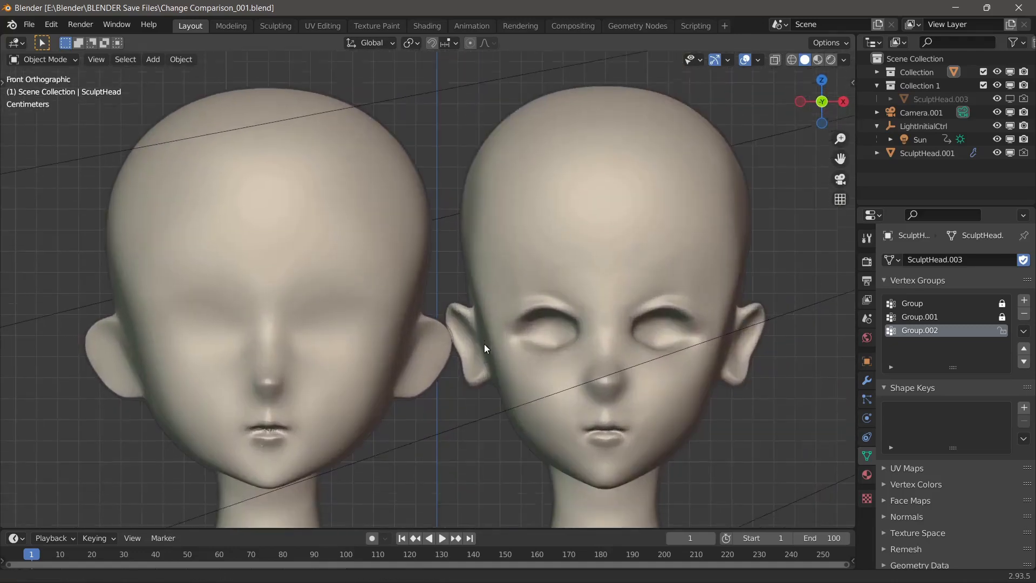
scroll(483, 292, down, 1)
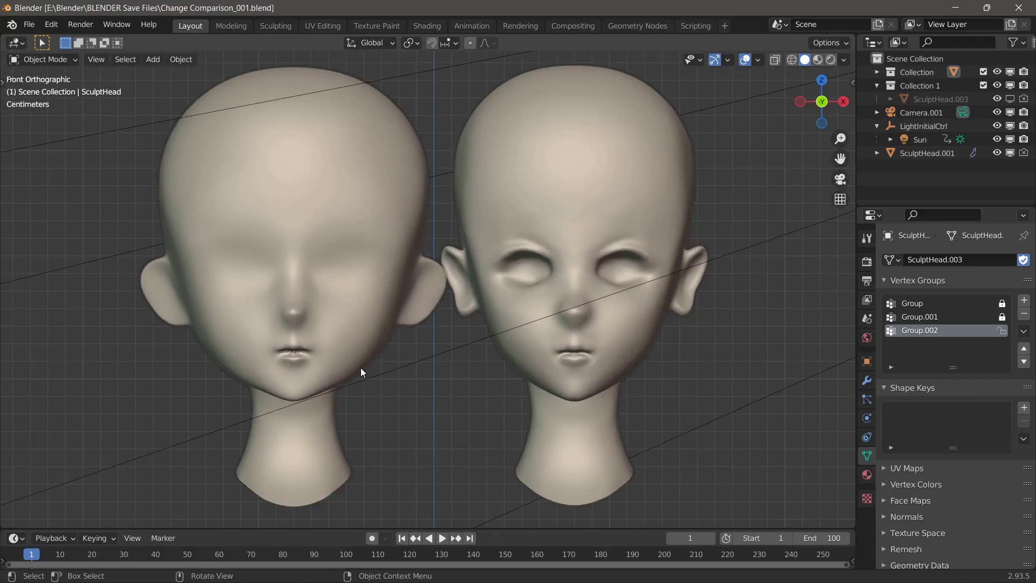
scroll(316, 324, down, 1)
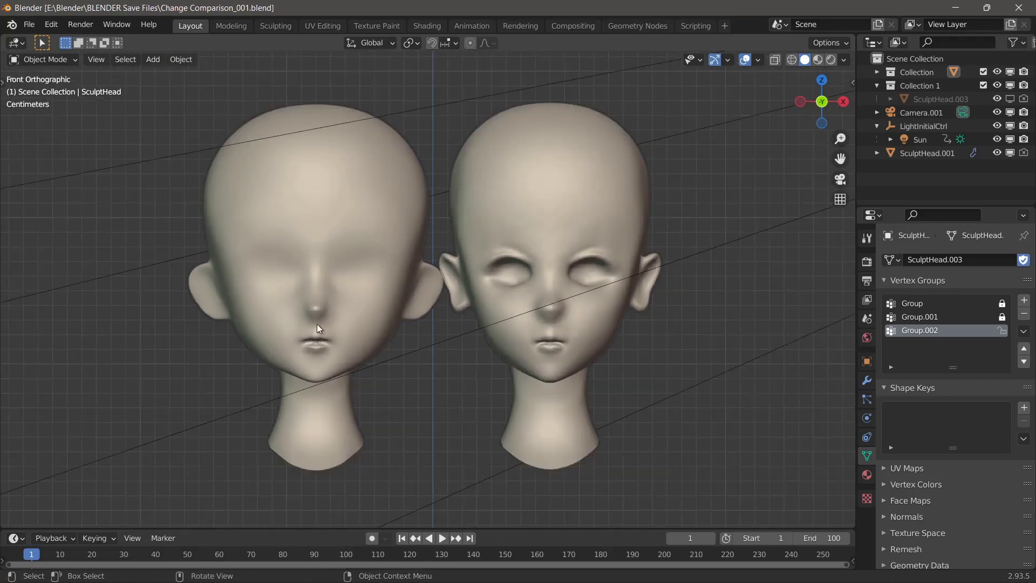
scroll(316, 324, down, 2)
middle_drag(316, 324, 385, 287)
scroll(540, 312, down, 6)
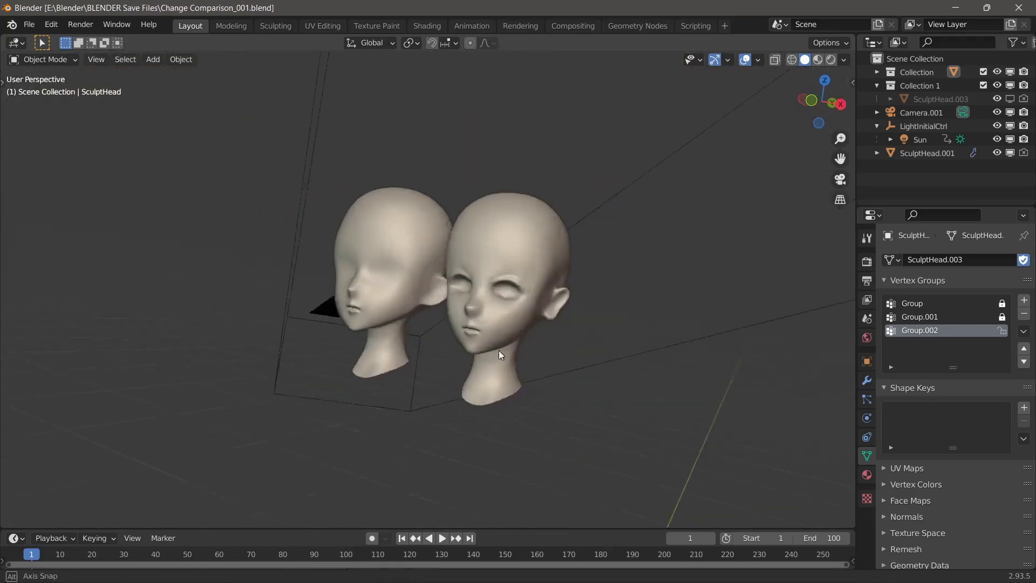
scroll(499, 351, up, 5)
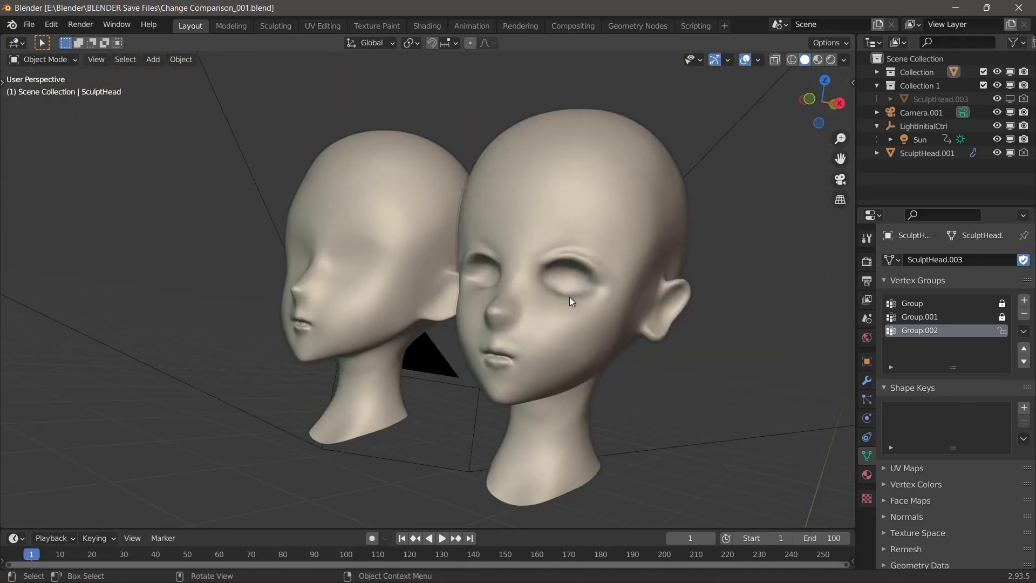
middle_drag(569, 297, 381, 258)
middle_drag(280, 315, 385, 348)
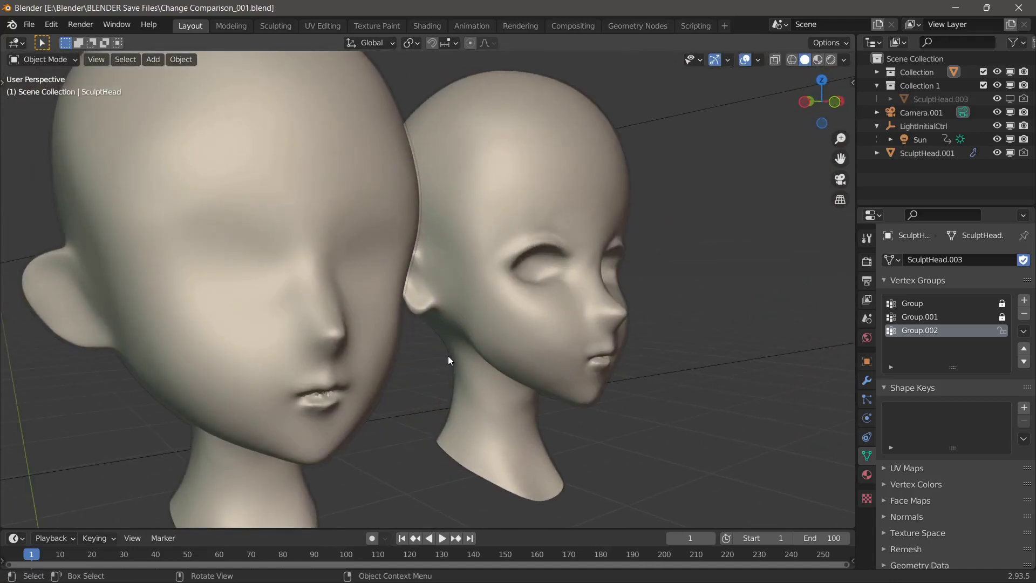
View both heads through the scene camera in rendered shading to compare how their faces are shaded.
middle_drag(449, 361, 276, 343)
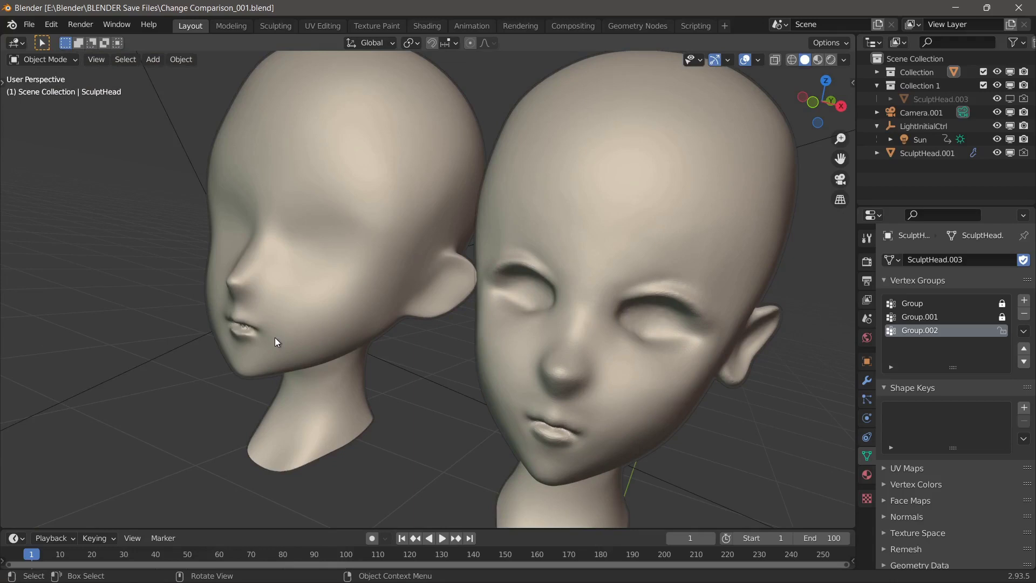
scroll(533, 355, down, 4)
middle_drag(537, 355, 490, 345)
scroll(491, 345, up, 2)
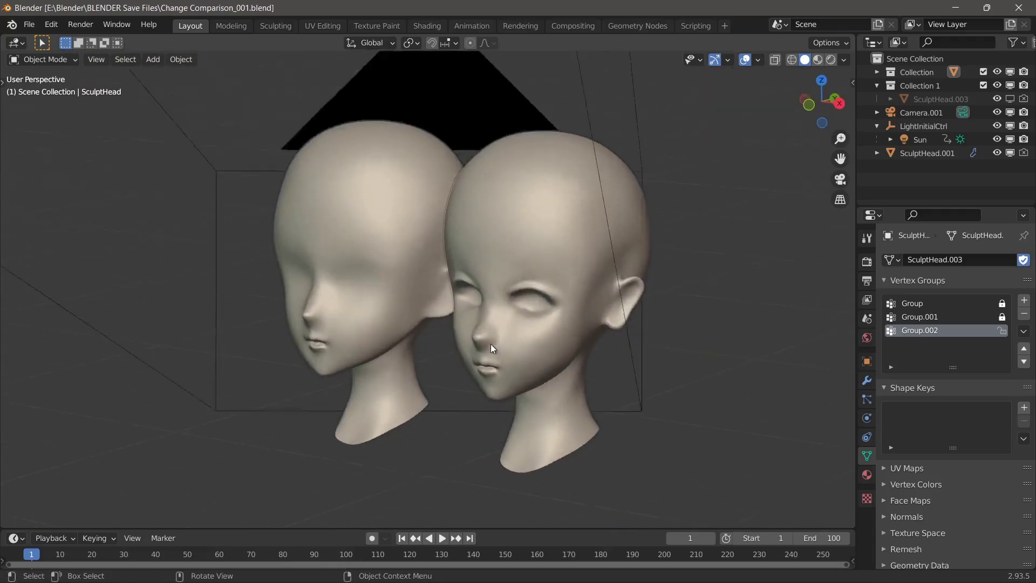
key(KP_0)
key(z)
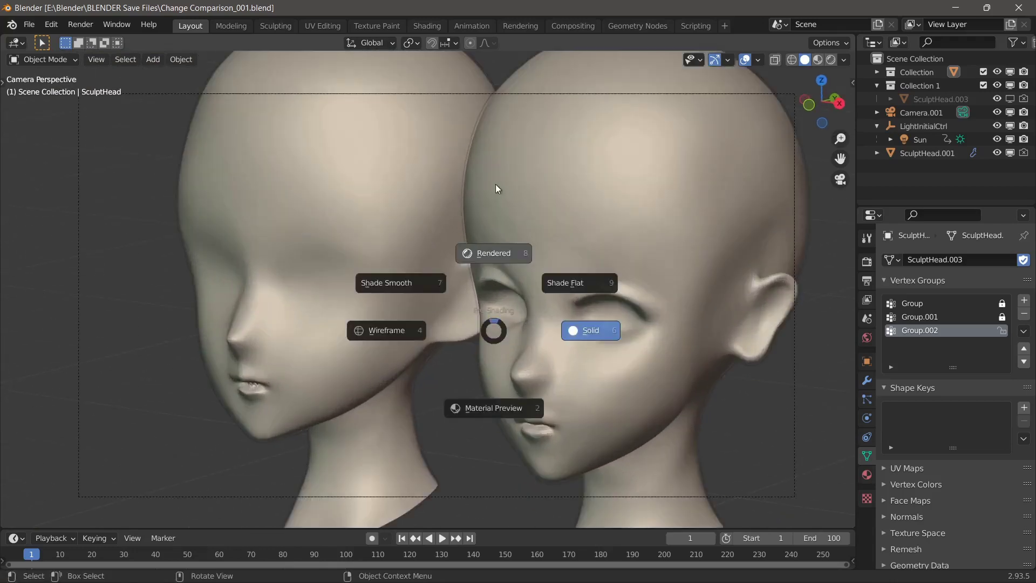
click(494, 220)
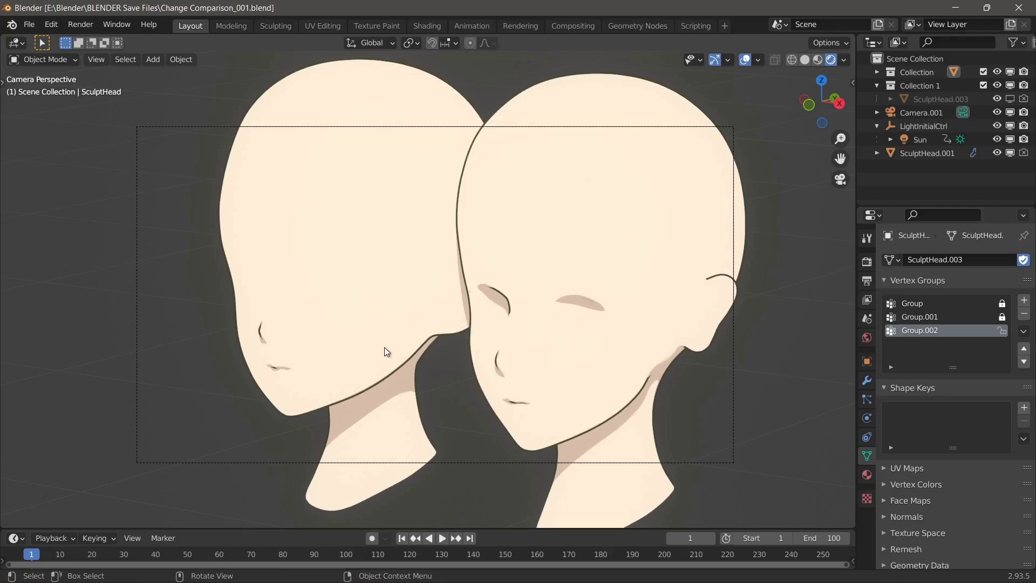
Return to solid shading and examine the sculpted forms of both heads from the side and from below the chin.
key(z)
scroll(540, 361, up, 2)
middle_drag(540, 361, 585, 367)
scroll(458, 310, up, 7)
mouse_move(428, 300)
middle_down()
mouse_move(500, 411)
mouse_move(433, 369)
mouse_move(373, 286)
mouse_move(432, 167)
mouse_move(404, 161)
mouse_move(498, 218)
mouse_move(506, 238)
mouse_move(452, 223)
mouse_move(461, 224)
mouse_move(313, 243)
middle_up()
middle_drag(562, 238, 477, 250)
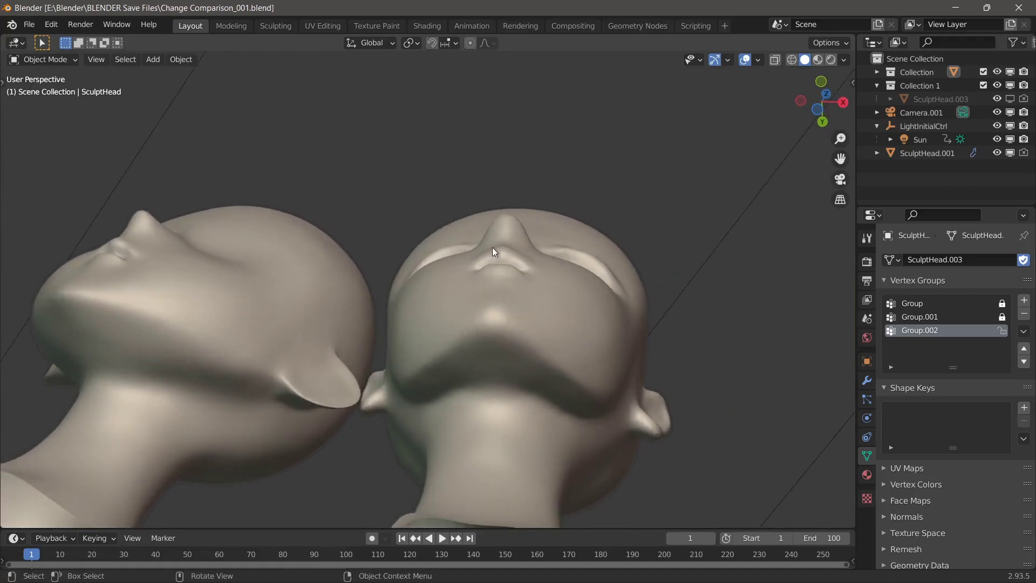
ctrl+middle_drag(303, 226, 406, 342)
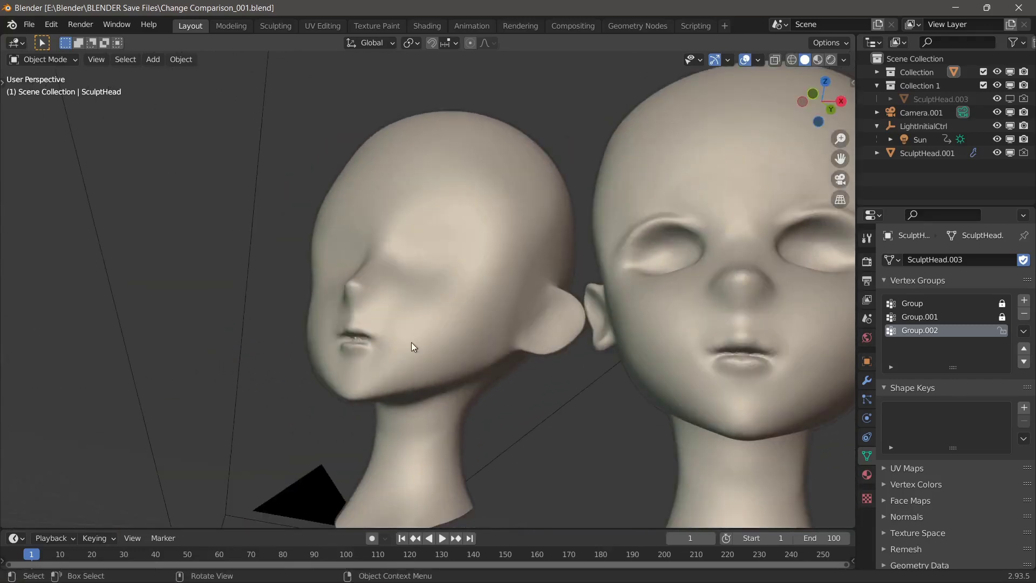
Compare the cheeks, noses and mouths of both heads in solid shading from the camera view.
key(KP_0)
scroll(416, 352, up, 4)
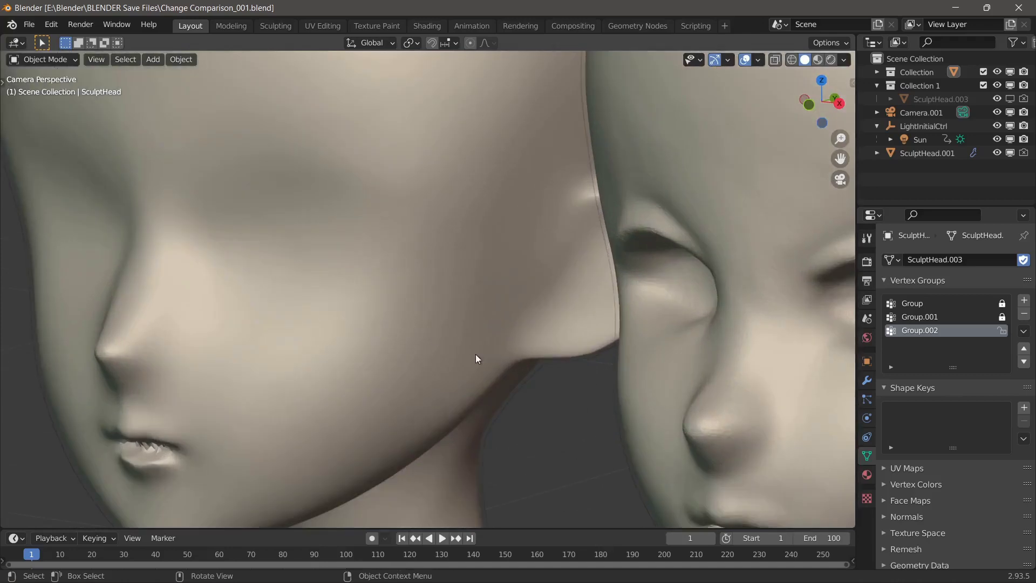
scroll(460, 363, down, 3)
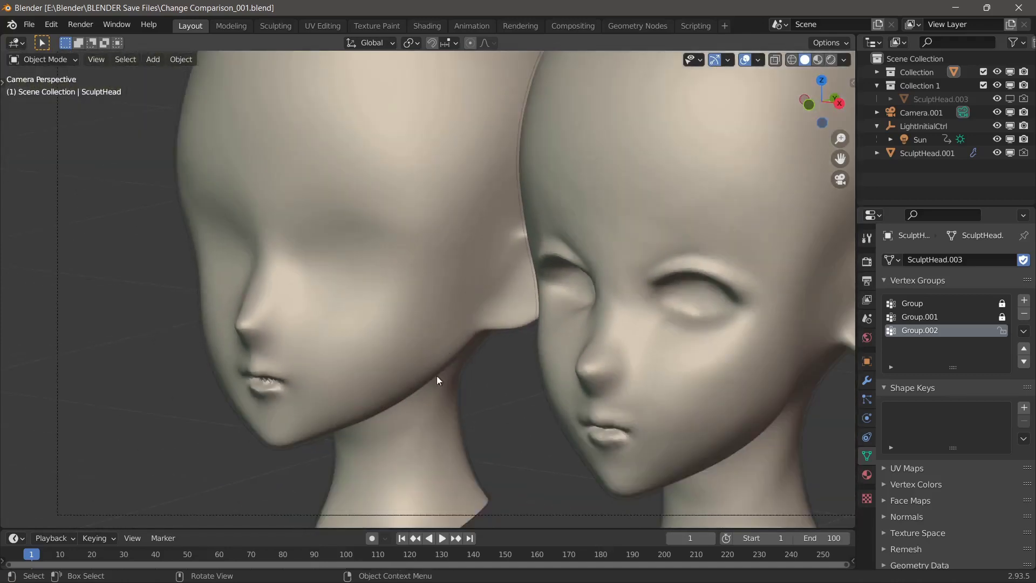
scroll(506, 361, down, 3)
key(KP_0)
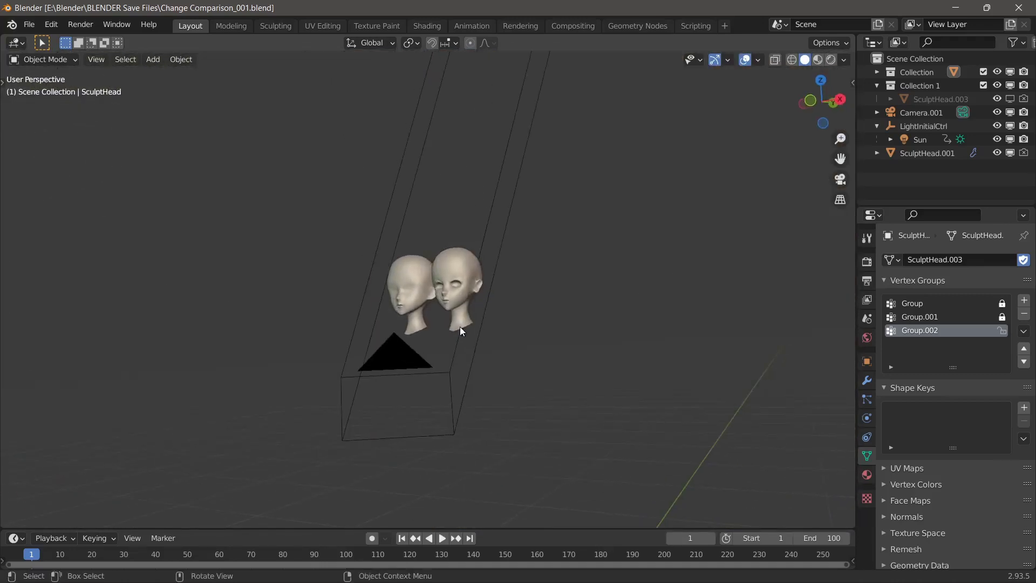
scroll(460, 326, up, 6)
Switch the camera view to rendered shading and examine the outlines and shadows around the eye areas of both heads.
key(KP_0)
key(z)
click(470, 189)
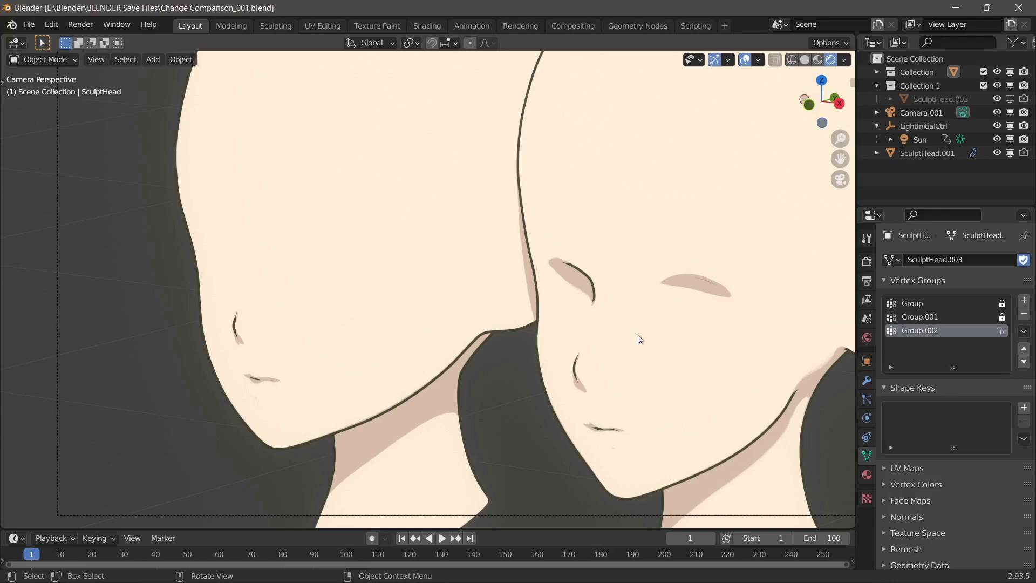
scroll(779, 329, down, 6)
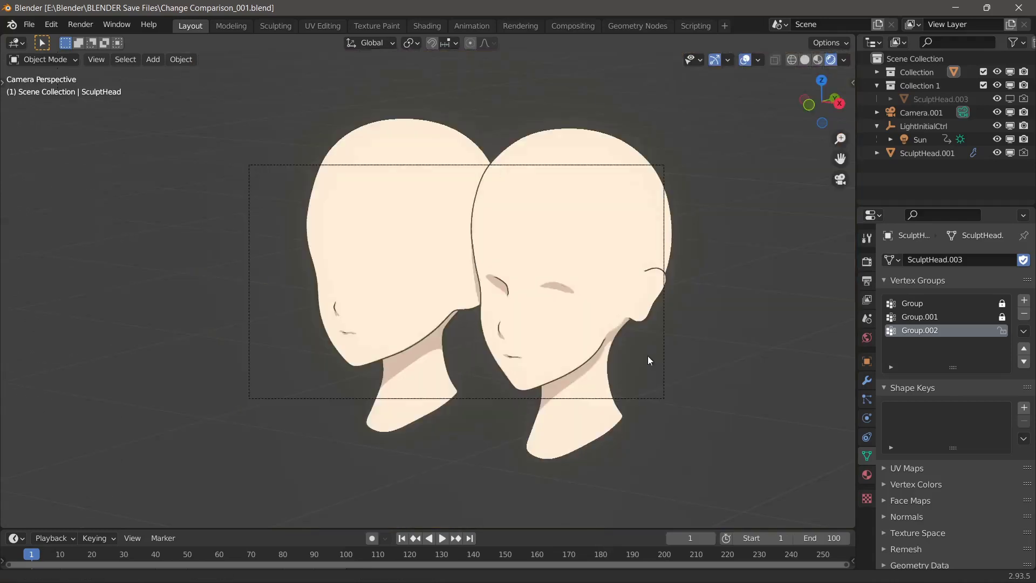
scroll(632, 350, up, 3)
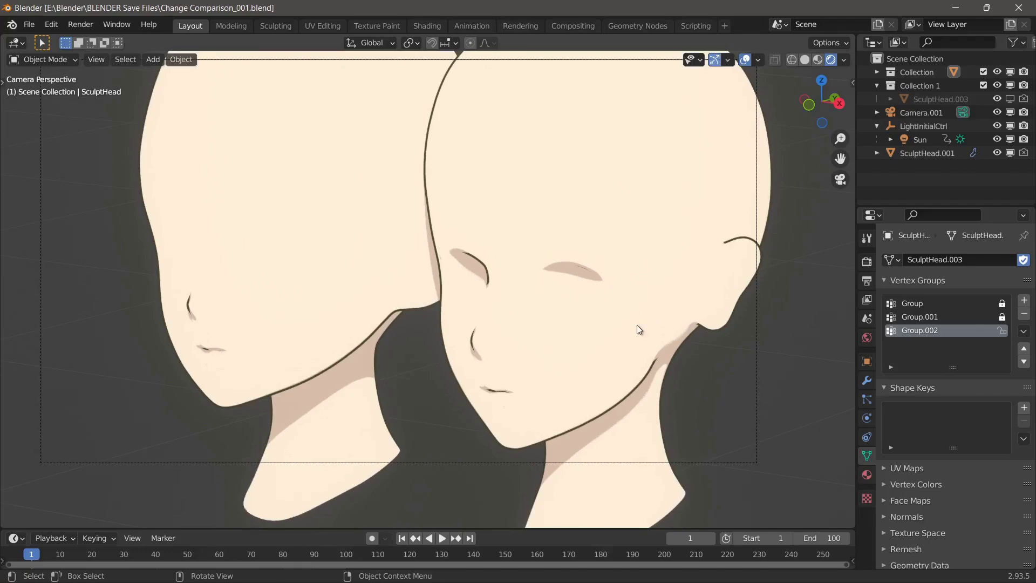
scroll(418, 360, down, 2)
Return to solid shading and inspect the sculpted eye sockets of the newer head up close.
key(z)
scroll(559, 364, up, 1)
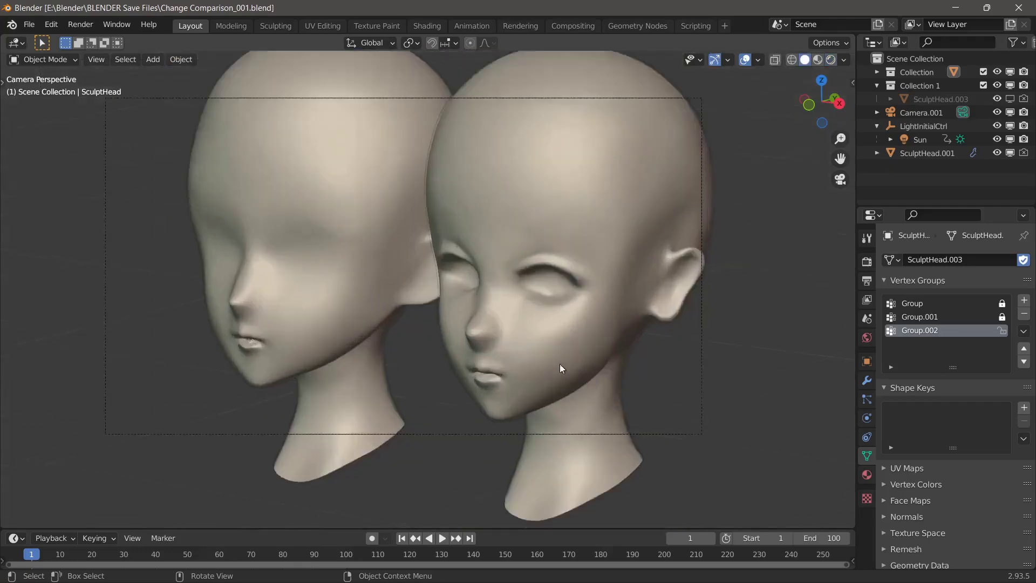
mouse_move(559, 364)
middle_down()
mouse_move(474, 306)
mouse_move(433, 259)
mouse_move(437, 269)
mouse_move(536, 267)
mouse_move(562, 346)
mouse_move(605, 356)
mouse_move(581, 369)
mouse_move(528, 357)
mouse_move(480, 312)
mouse_move(576, 321)
mouse_move(416, 313)
mouse_move(336, 349)
middle_up()
scroll(495, 312, up, 10)
scroll(481, 316, up, 4)
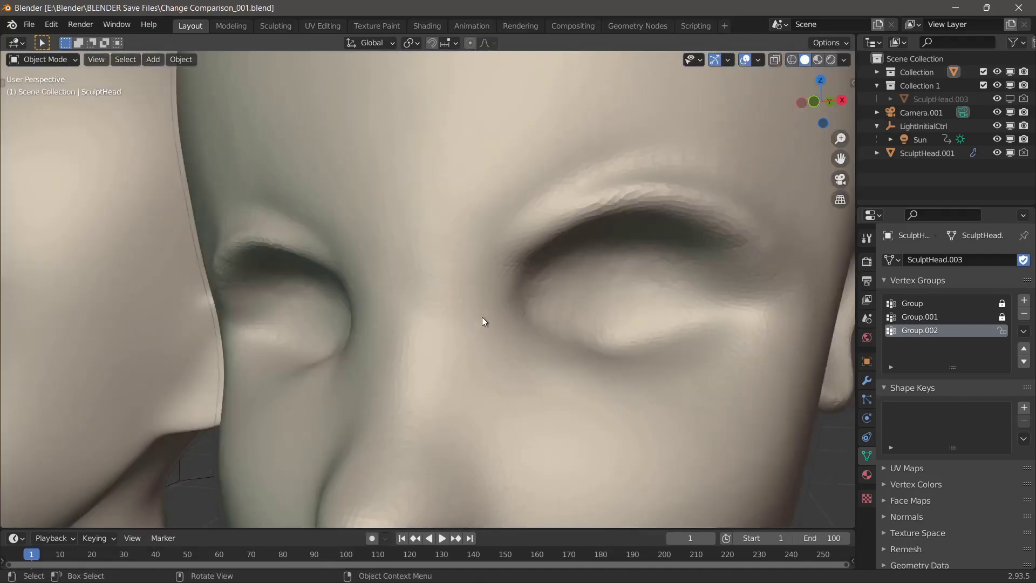
scroll(481, 316, down, 4)
scroll(363, 321, up, 3)
scroll(343, 354, down, 5)
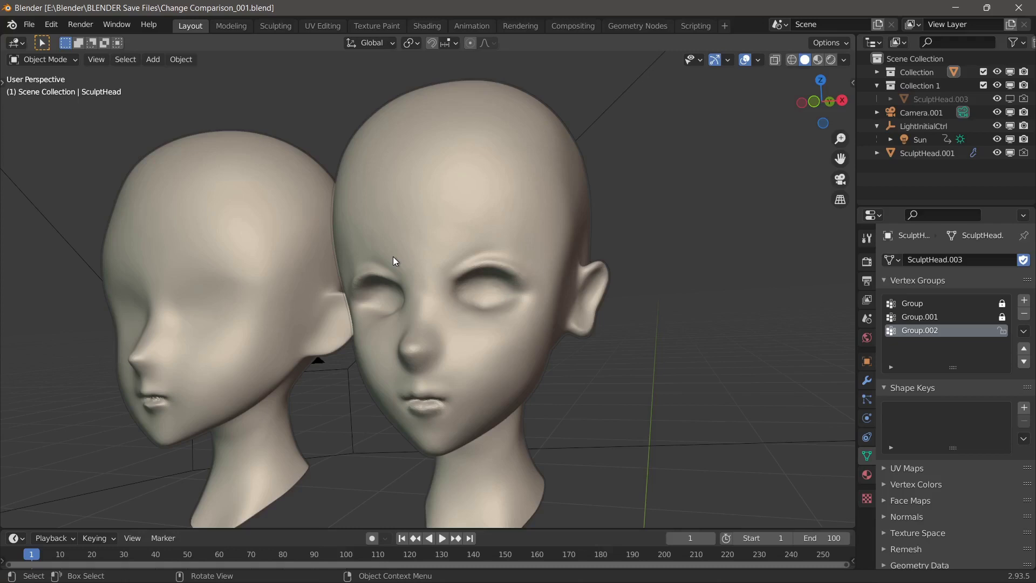
Examine the newer head's eye sockets, nose and cheek from both sides beside the older head.
middle_drag(520, 285, 639, 331)
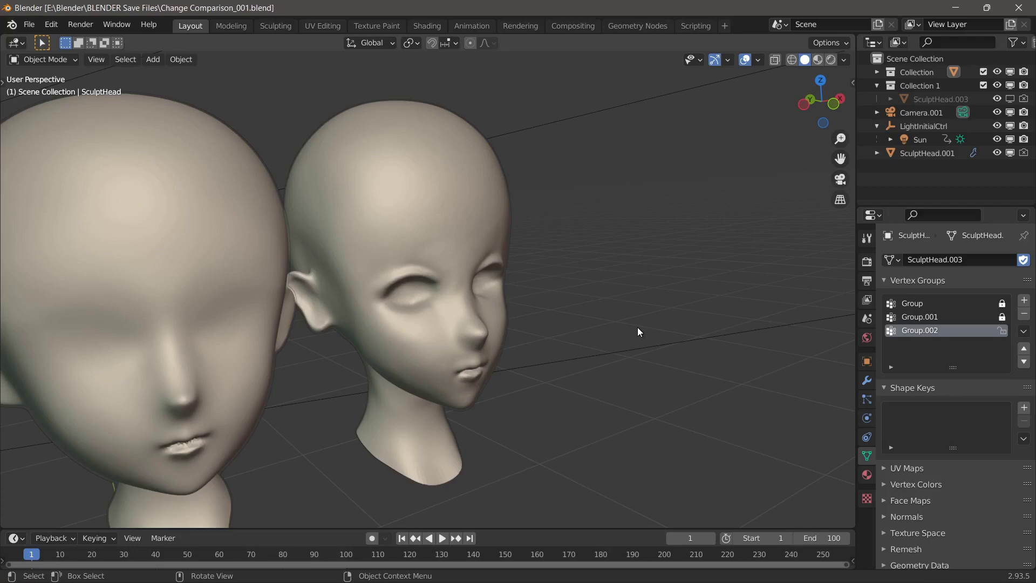
scroll(594, 286, up, 6)
middle_drag(492, 271, 526, 290)
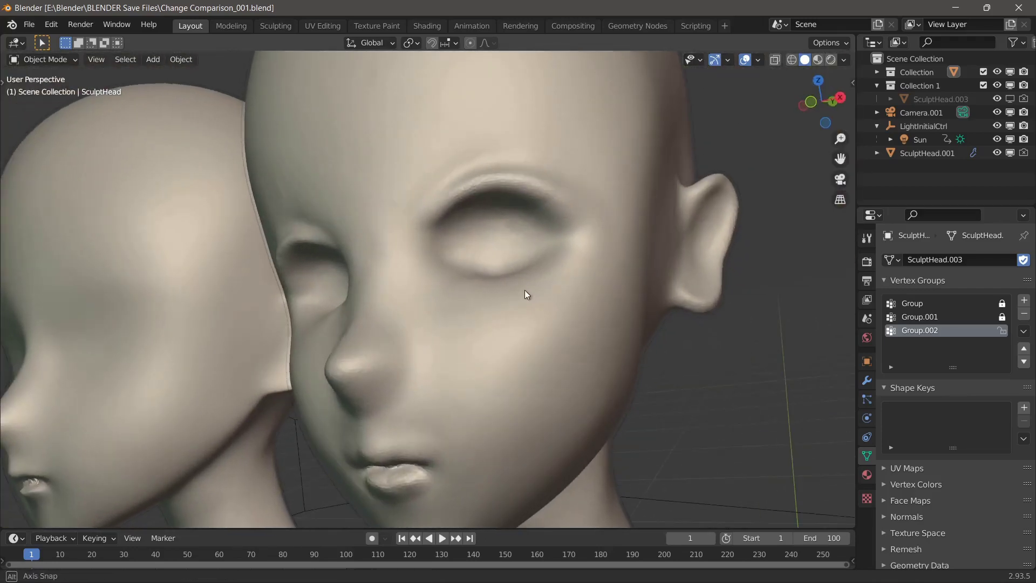
scroll(459, 294, down, 6)
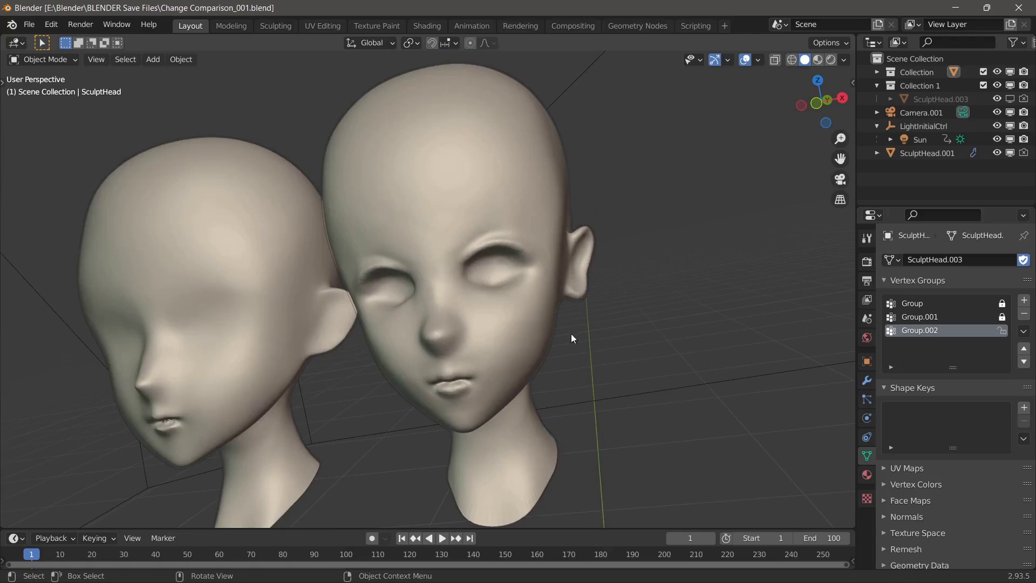
middle_drag(571, 334, 468, 316)
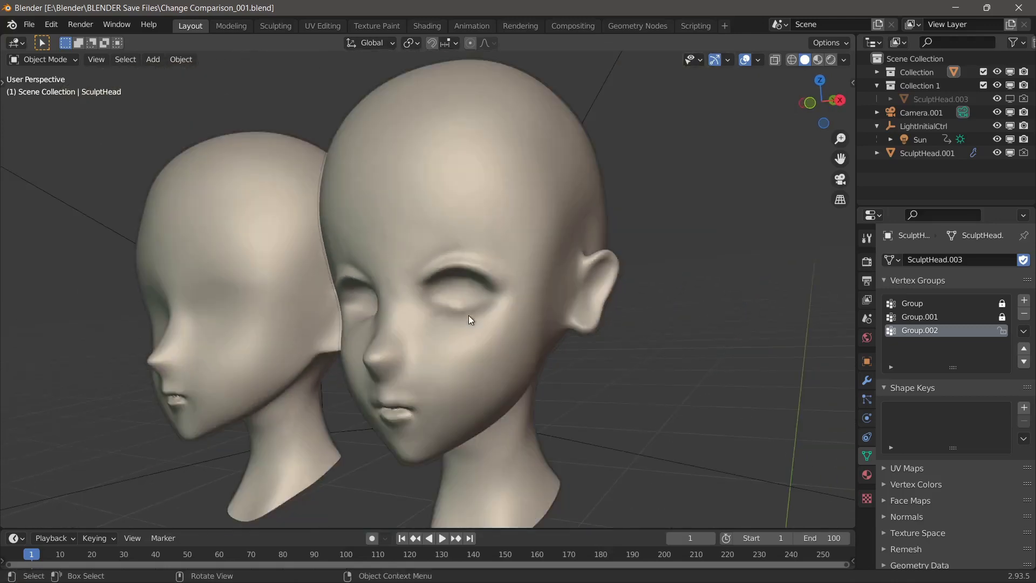
Select the newer head, clear the selection, and inspect its cheek, eye socket and ear in three-quarter view.
click(448, 369)
mouse_move(448, 370)
middle_down()
mouse_move(423, 361)
mouse_move(433, 364)
middle_up()
scroll(507, 374, up, 2)
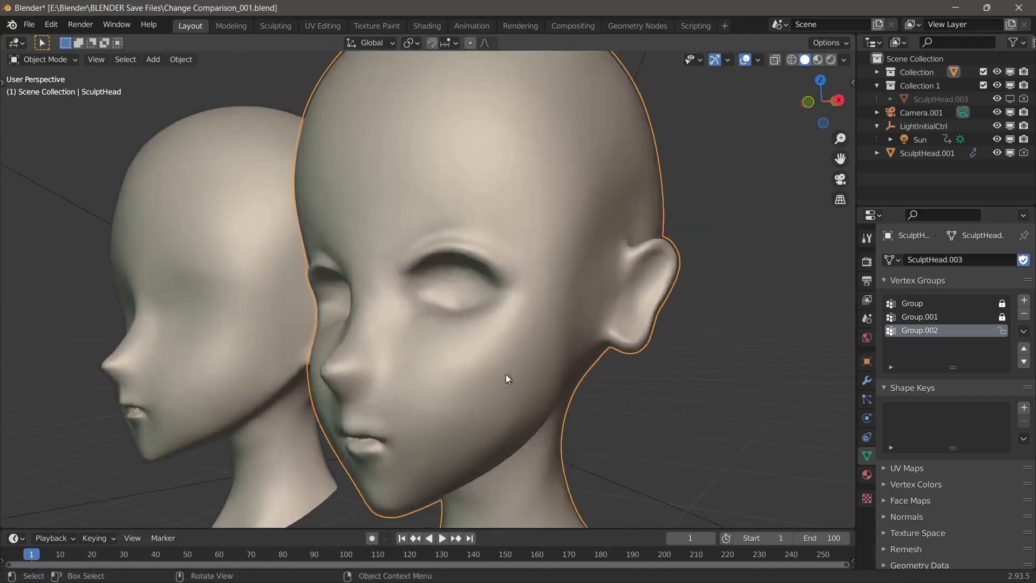
scroll(488, 363, up, 2)
key(a)
scroll(487, 359, up, 1)
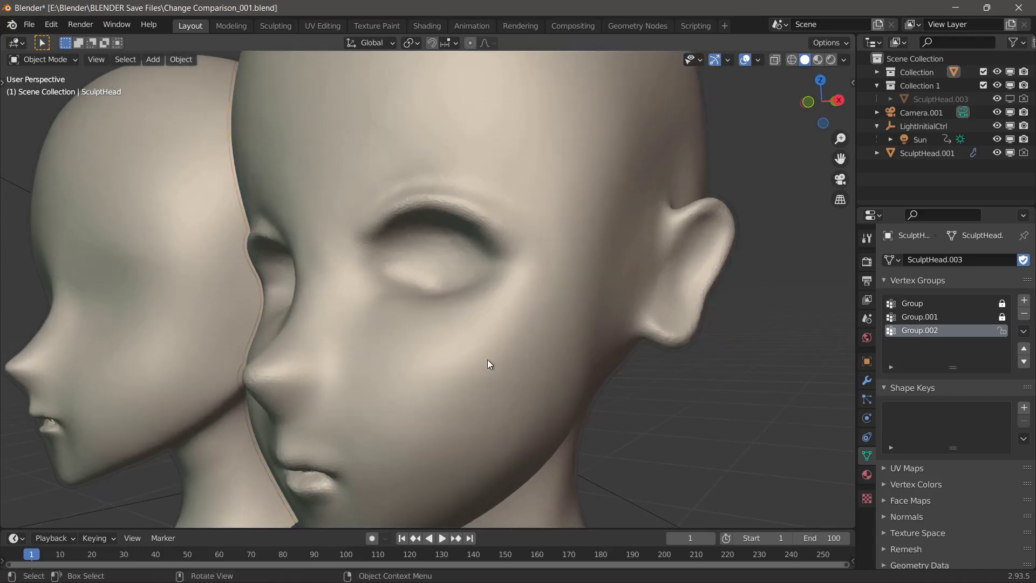
scroll(488, 359, down, 5)
middle_drag(507, 355, 539, 345)
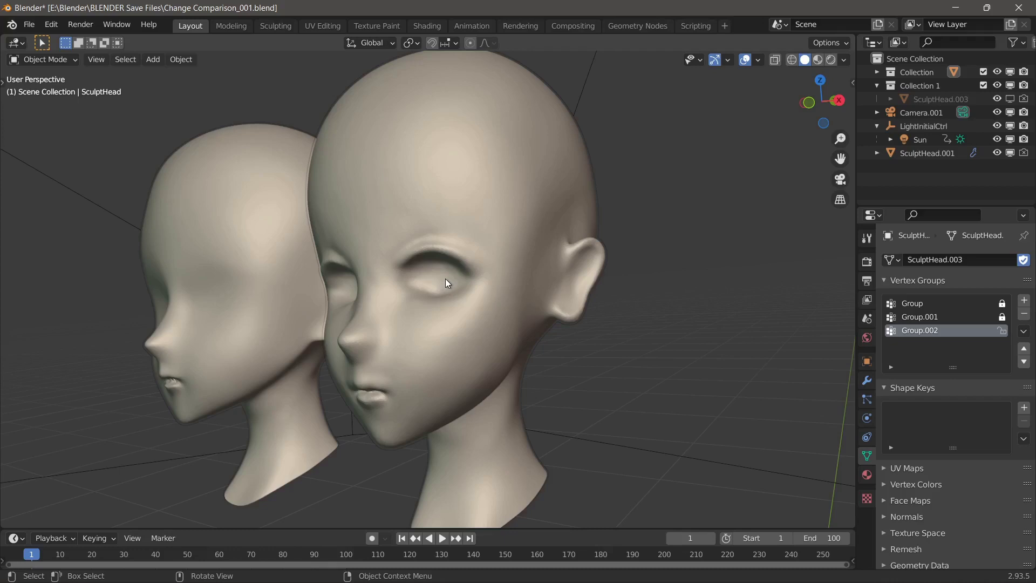
Select the older head to point it out, clear the selection, and examine its smooth eye area.
scroll(377, 324, down, 3)
mouse_move(294, 384)
middle_down()
mouse_move(376, 324)
mouse_move(426, 264)
mouse_move(411, 281)
middle_up()
scroll(376, 324, up, 3)
scroll(411, 280, down, 3)
click(232, 276)
mouse_move(232, 277)
middle_down()
mouse_move(338, 257)
mouse_move(507, 340)
mouse_move(372, 328)
mouse_move(257, 342)
mouse_move(481, 315)
mouse_move(206, 330)
mouse_move(363, 296)
mouse_move(326, 247)
mouse_move(392, 253)
mouse_move(341, 226)
mouse_move(295, 255)
mouse_move(345, 266)
middle_up()
click(341, 226)
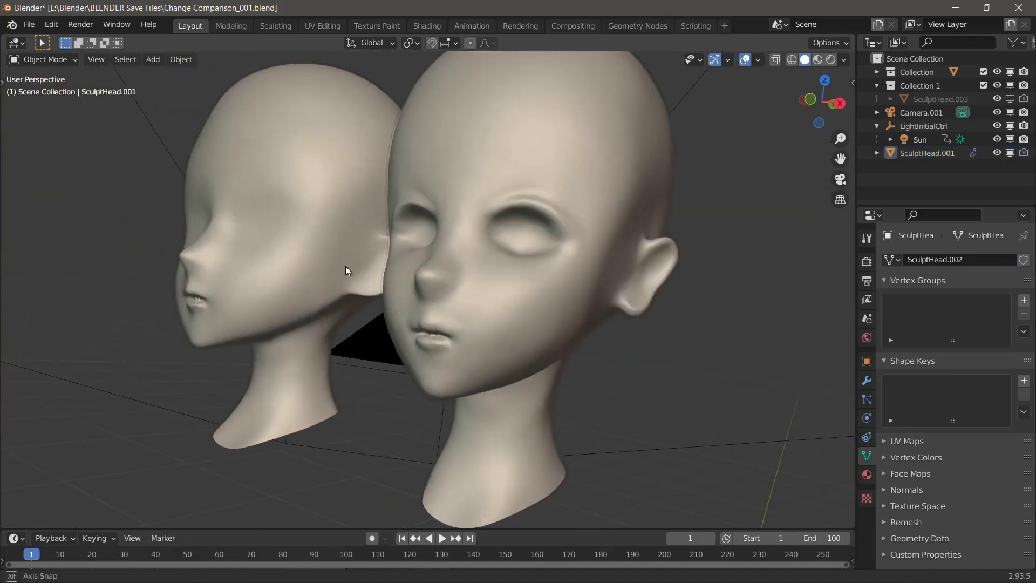
click(287, 249)
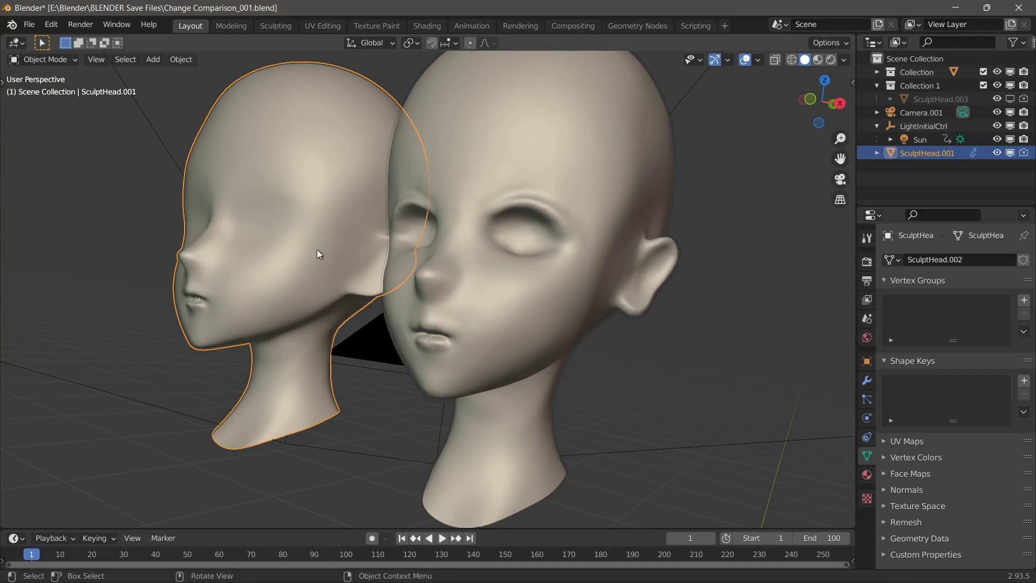
key(alt+a)
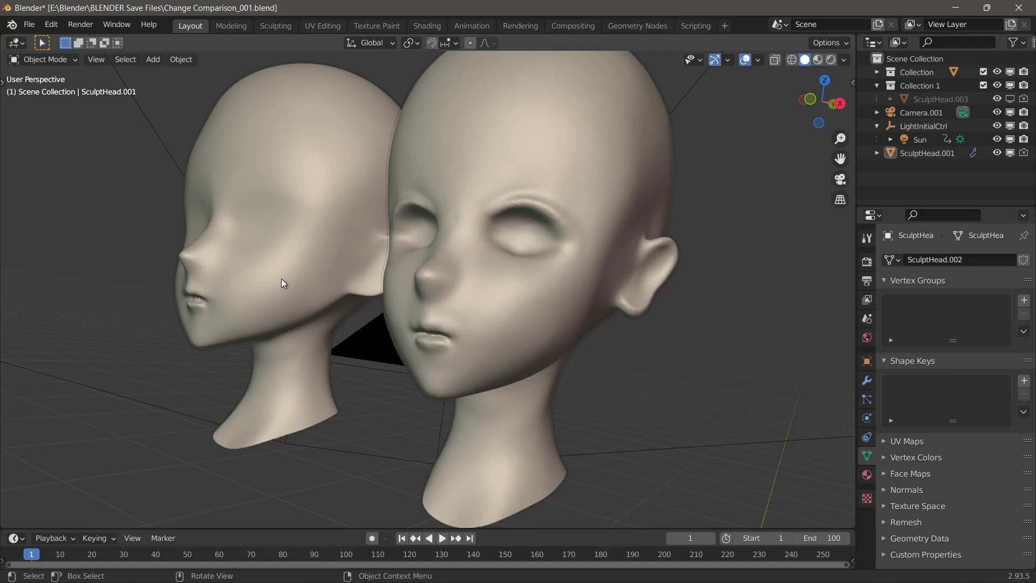
Compare both heads in rendered shading from a three-quarter angle, and return to solid shading.
mouse_move(546, 232)
middle_down()
mouse_move(305, 287)
mouse_move(287, 338)
mouse_move(391, 317)
mouse_move(315, 278)
middle_up()
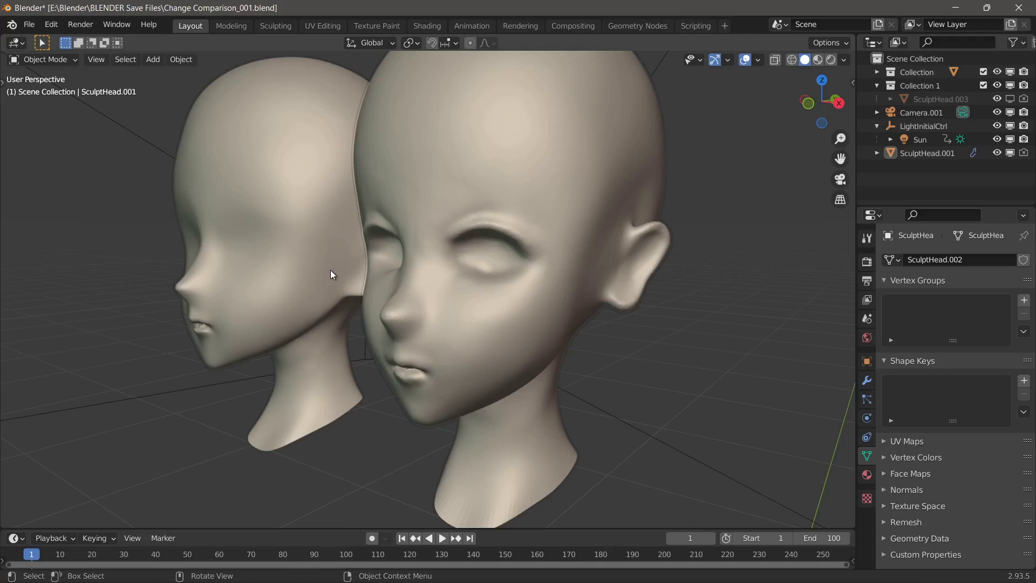
key(z)
click(438, 145)
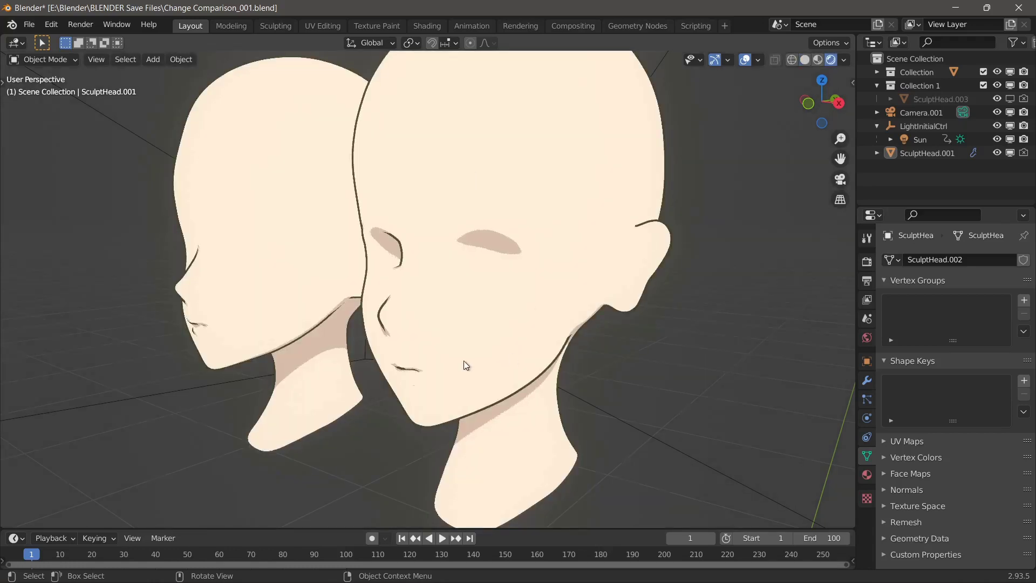
scroll(464, 361, down, 3)
key(z)
click(490, 347)
scroll(593, 350, up, 3)
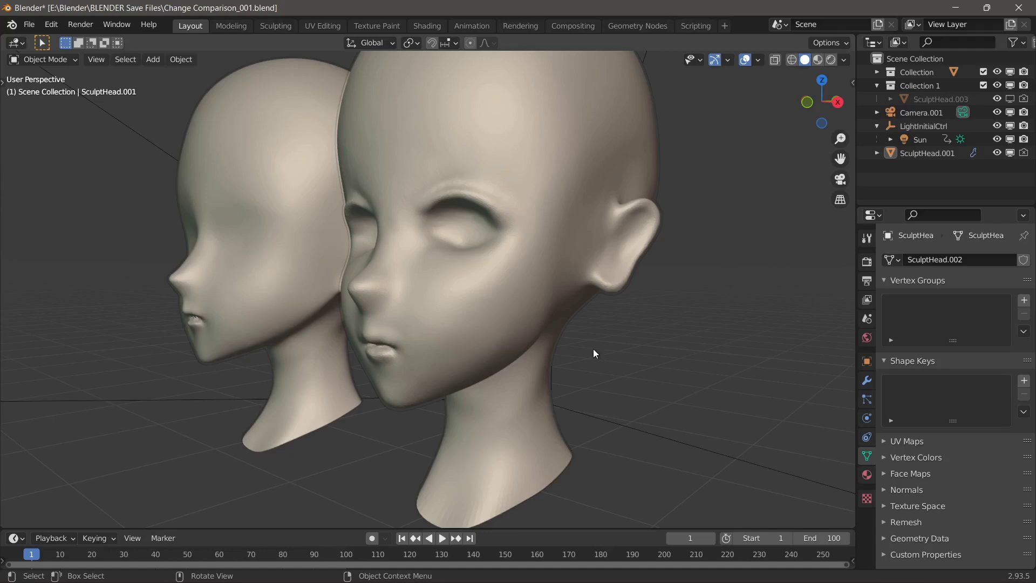
Select the newer head and examine its profile in the right orthographic view.
middle_drag(583, 340, 377, 304)
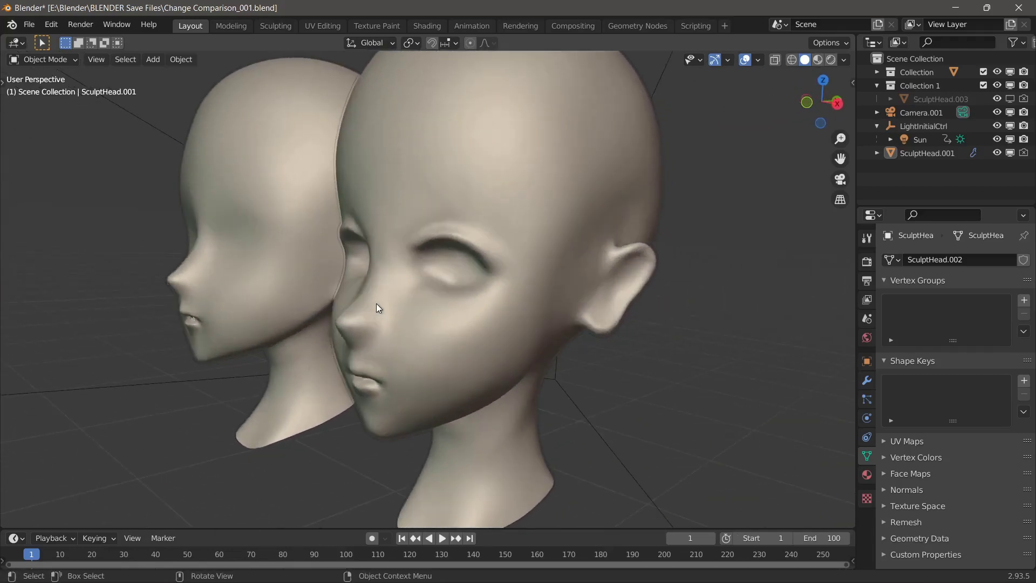
scroll(377, 304, down, 1)
scroll(300, 348, down, 5)
middle_drag(300, 348, 335, 295)
click(367, 177)
key(KP_3)
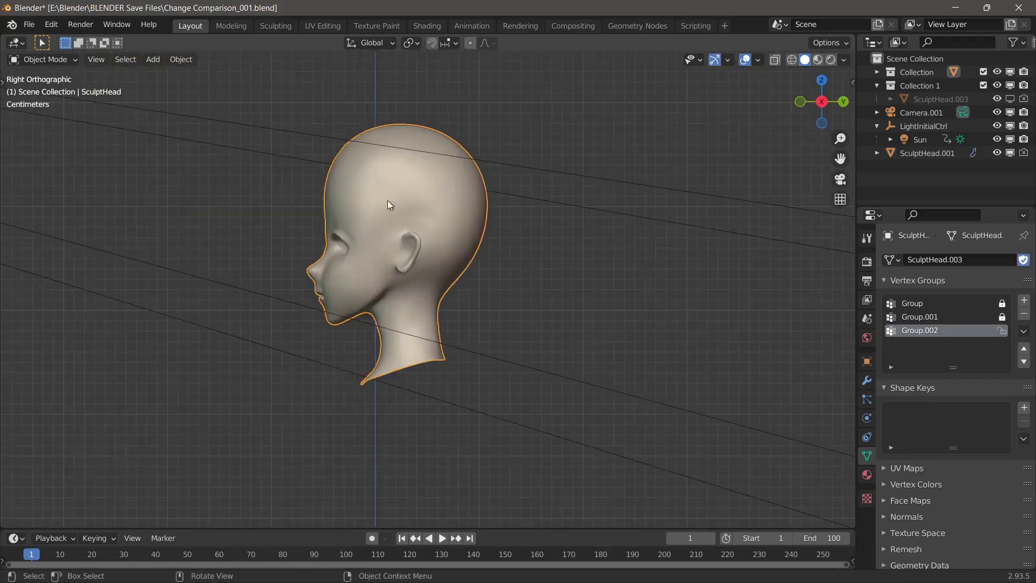
scroll(468, 298, up, 3)
scroll(463, 247, down, 1)
shift+middle_drag(462, 247, 520, 347)
scroll(523, 344, down, 2)
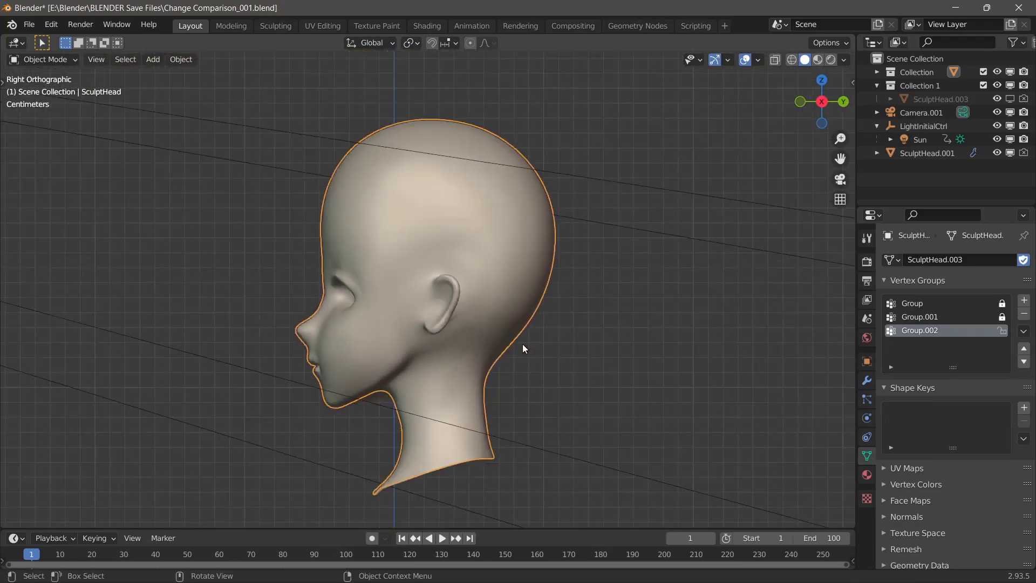
Compare the shapes of the two heads in the top, front and both side orthographic views.
key(KP_7)
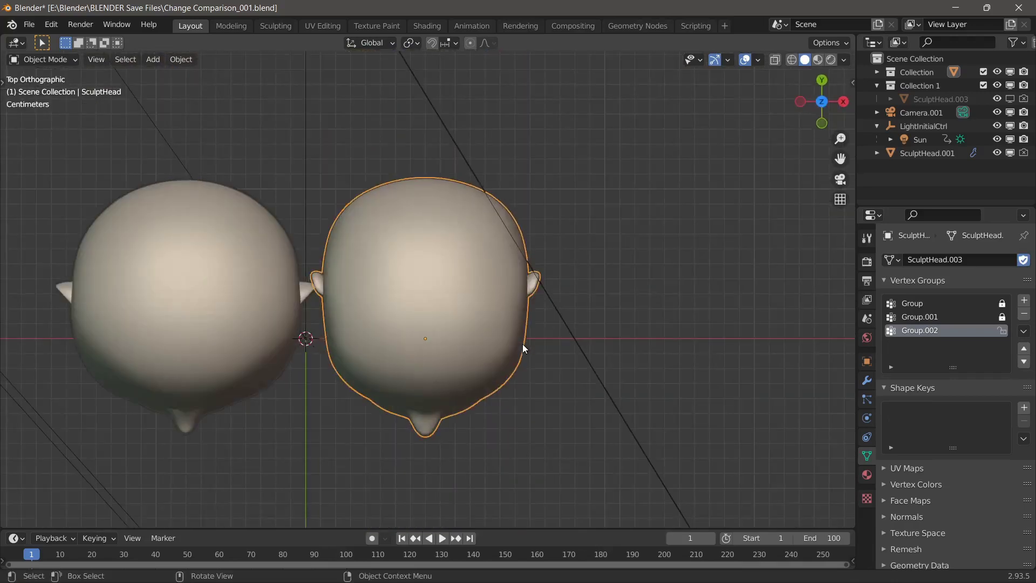
key(KP_3)
key(ctrl+KP_3)
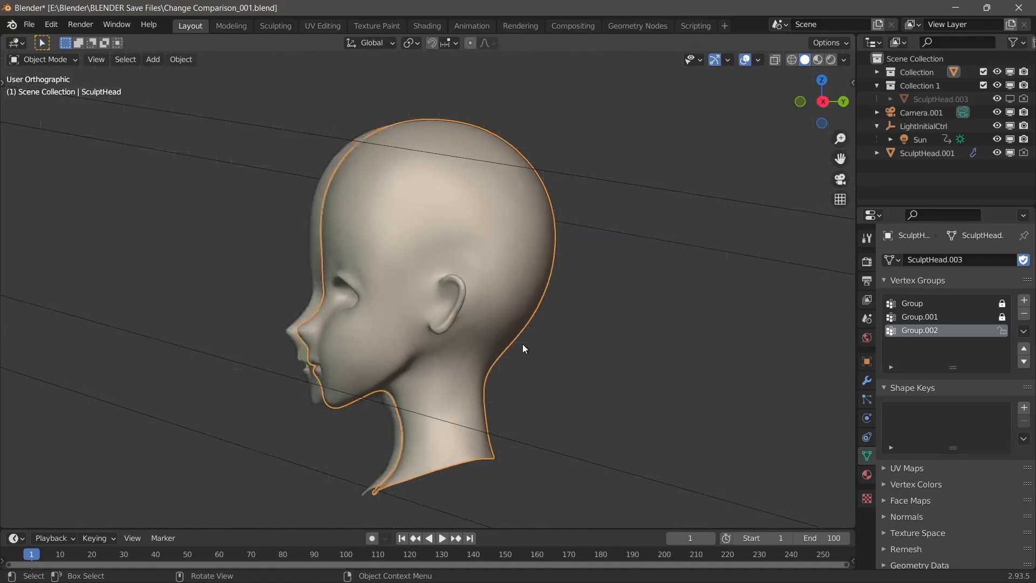
key(KP_3)
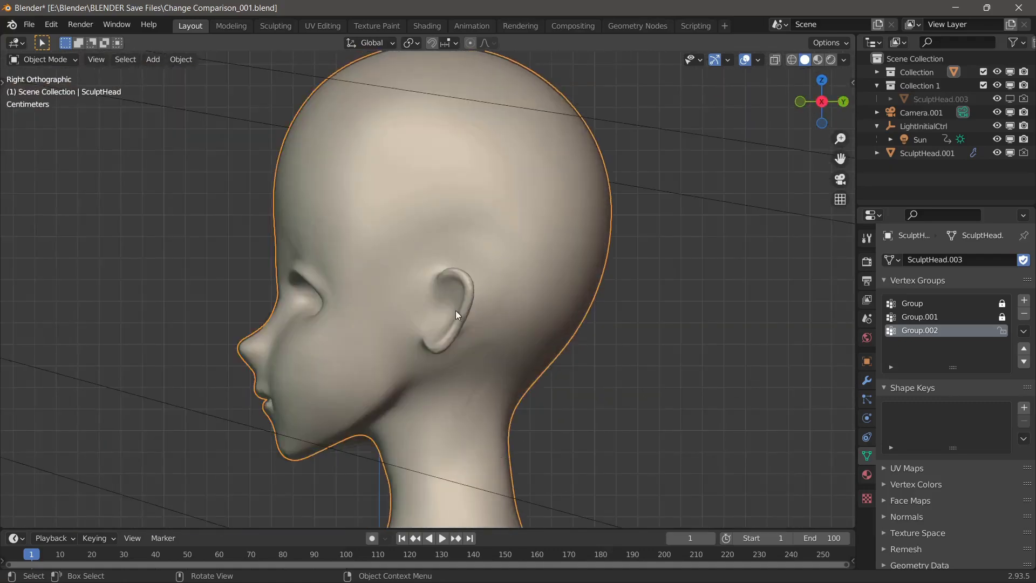
key(KP_1)
key(ctrl+KP_3)
key(KP_3)
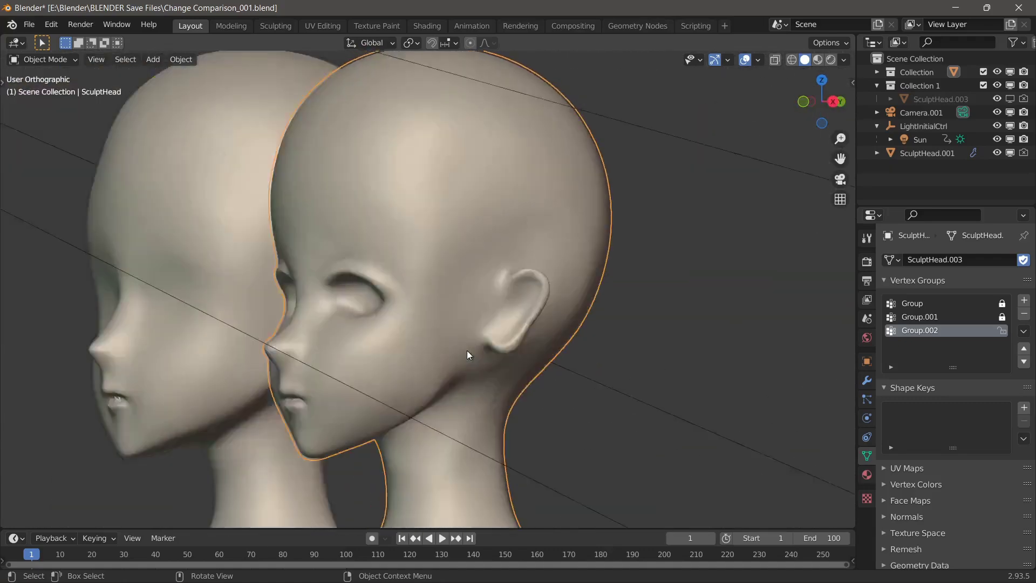
Clear the selection and compare the outlines of both heads in the top orthographic view.
middle_drag(477, 328, 488, 426)
key(KP_5)
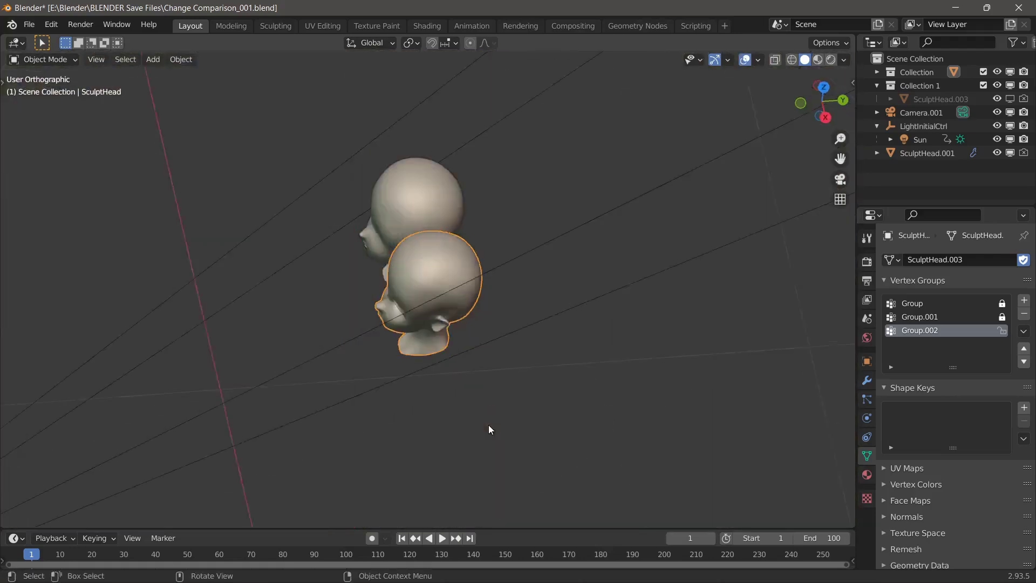
key(KP_7)
scroll(475, 400, up, 4)
key(a)
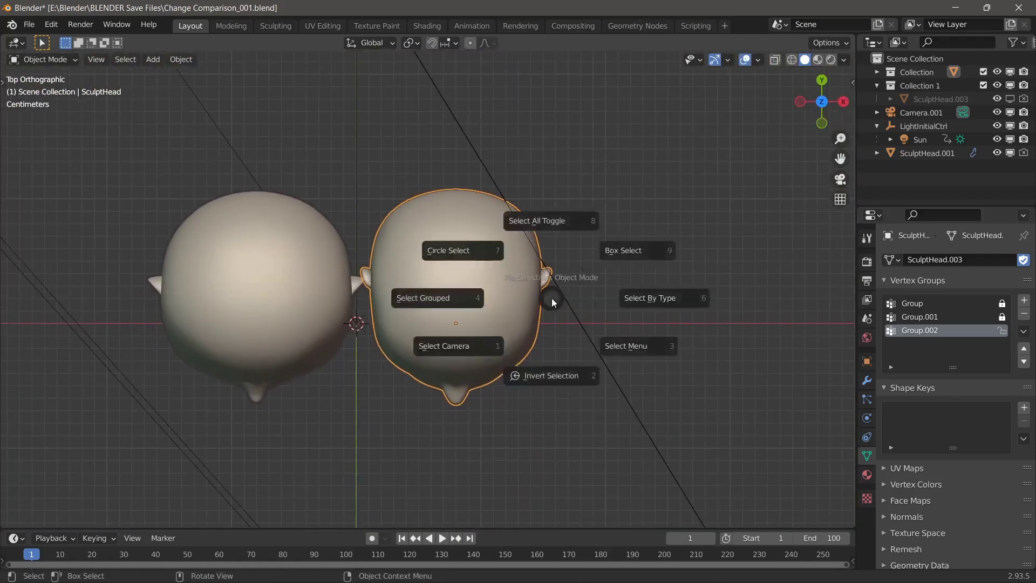
scroll(556, 281, up, 2)
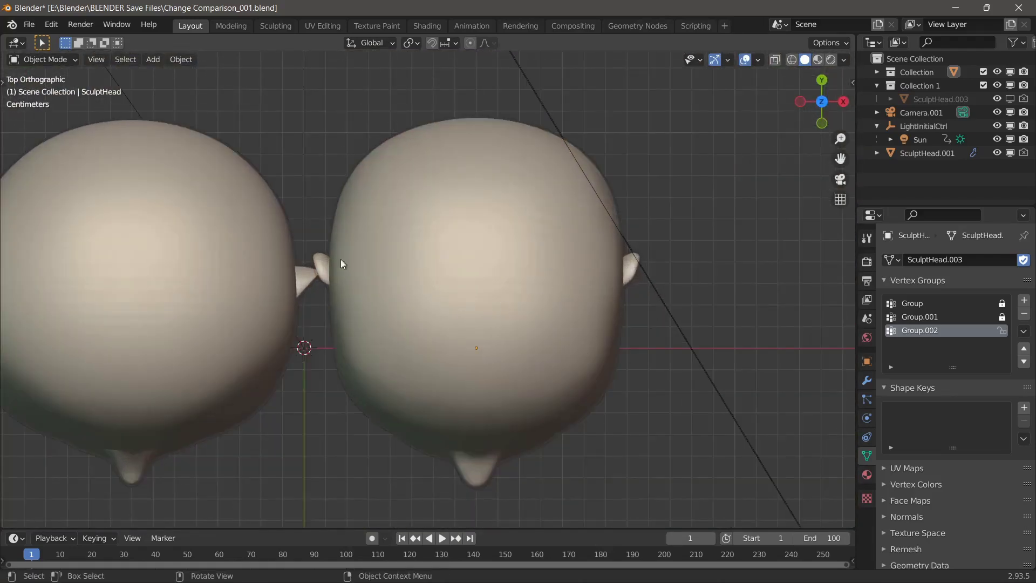
scroll(341, 323, down, 4)
Compare both faces in the front orthographic view, look closer at the newer head, and check the right orthographic profile.
key(KP_1)
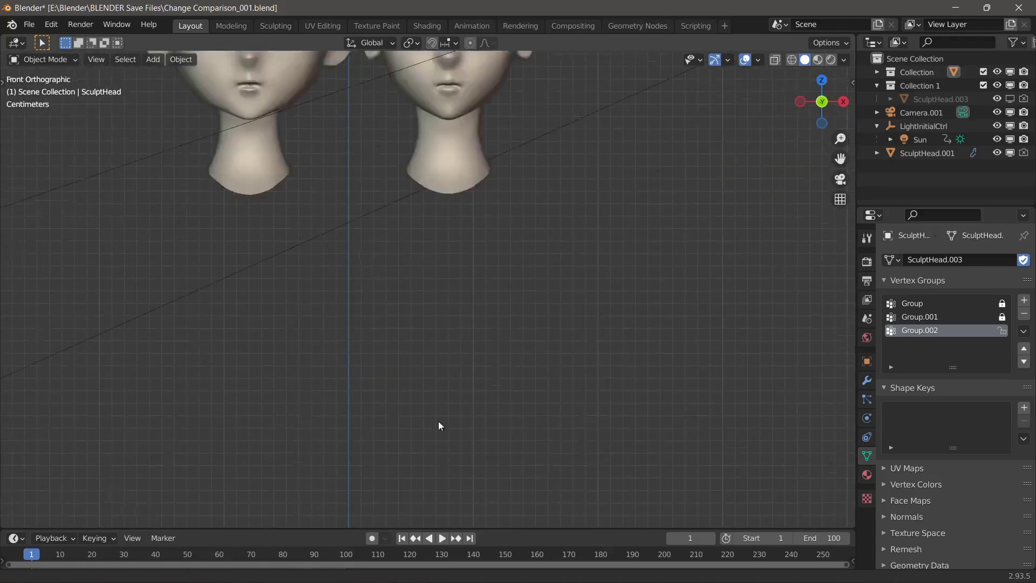
key(KP_Decimal)
scroll(534, 270, up, 4)
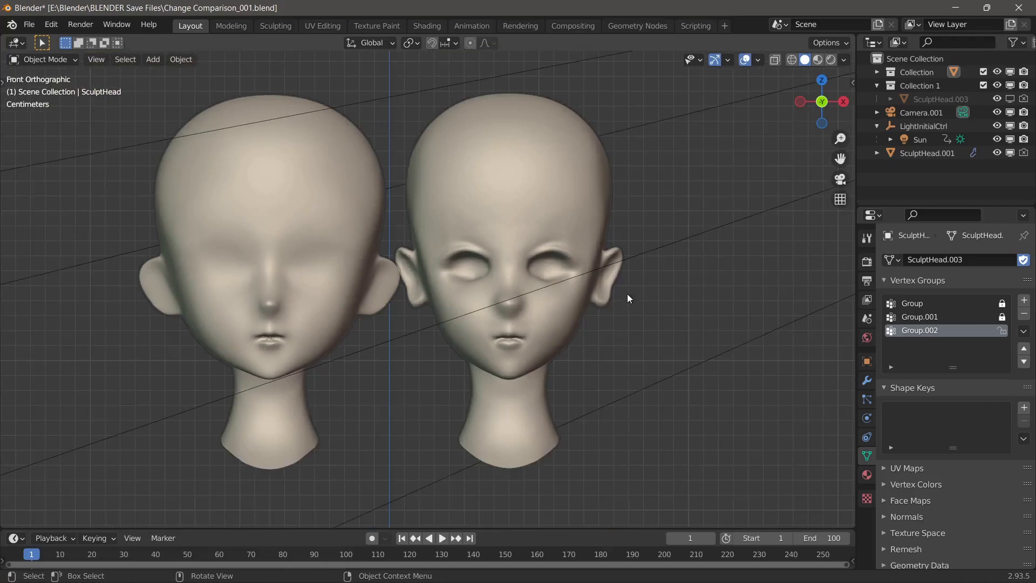
shift+middle_drag(627, 294, 513, 412)
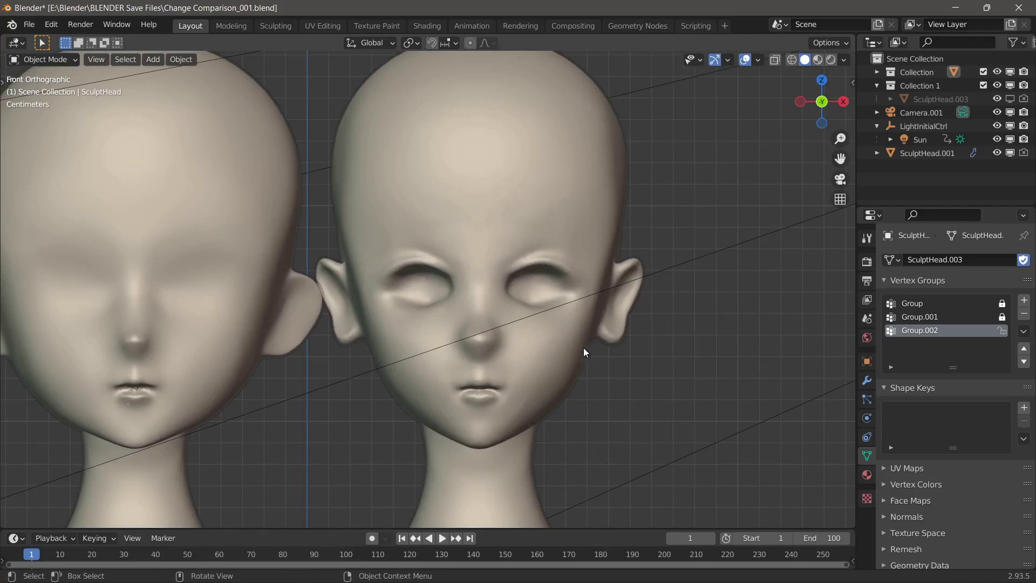
scroll(608, 321, down, 4)
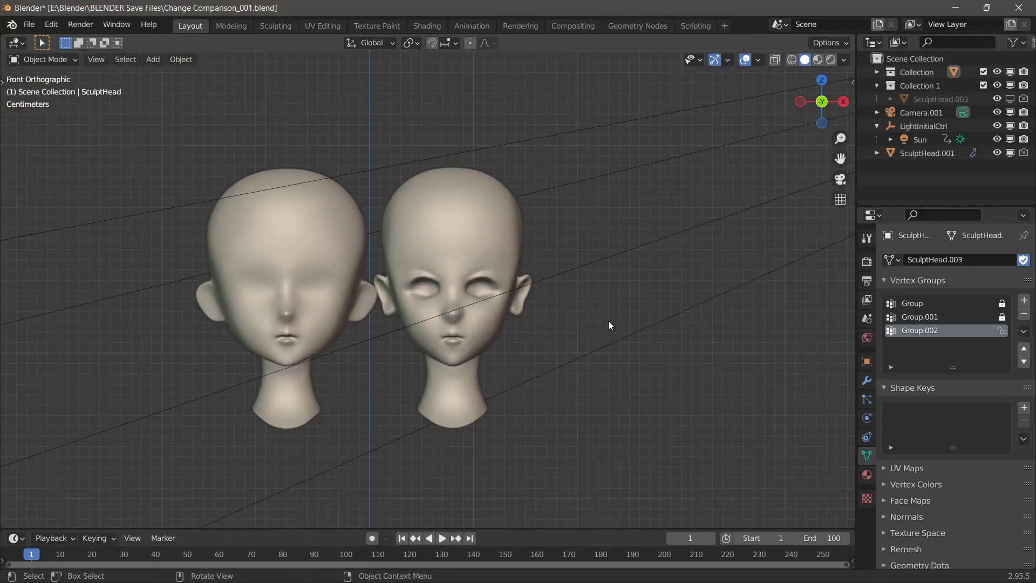
key(KP_3)
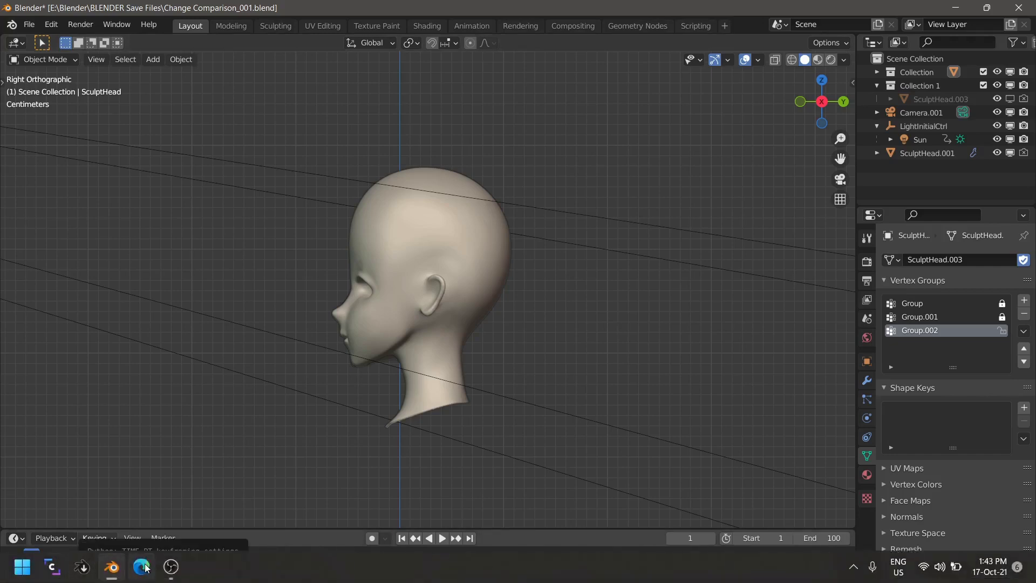
Switch to the web browser and review the image results for "ANIME SIDE" and "violet evergarden side scream".
click(143, 567)
click(701, 4)
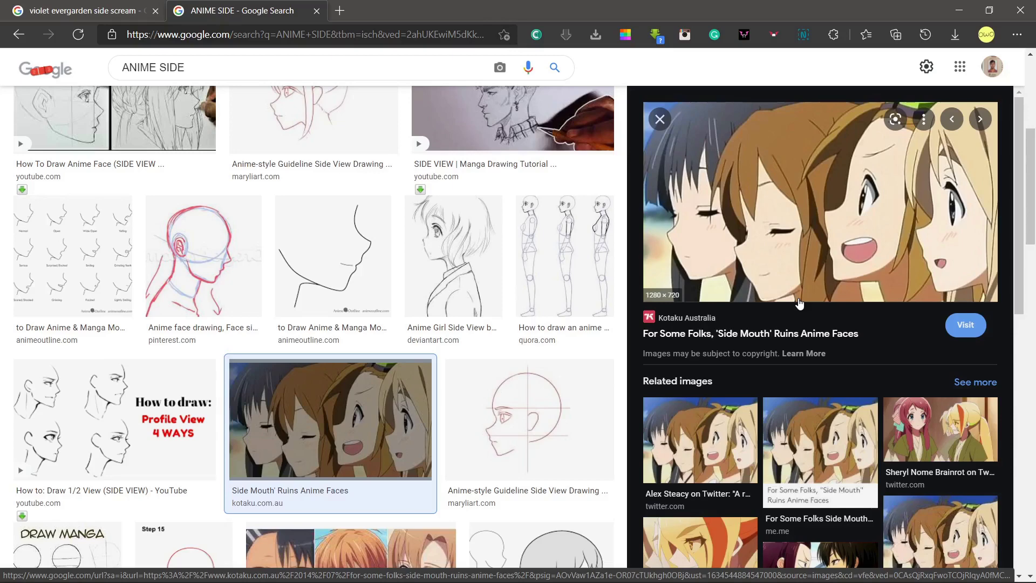
mouse_move(157, 10)
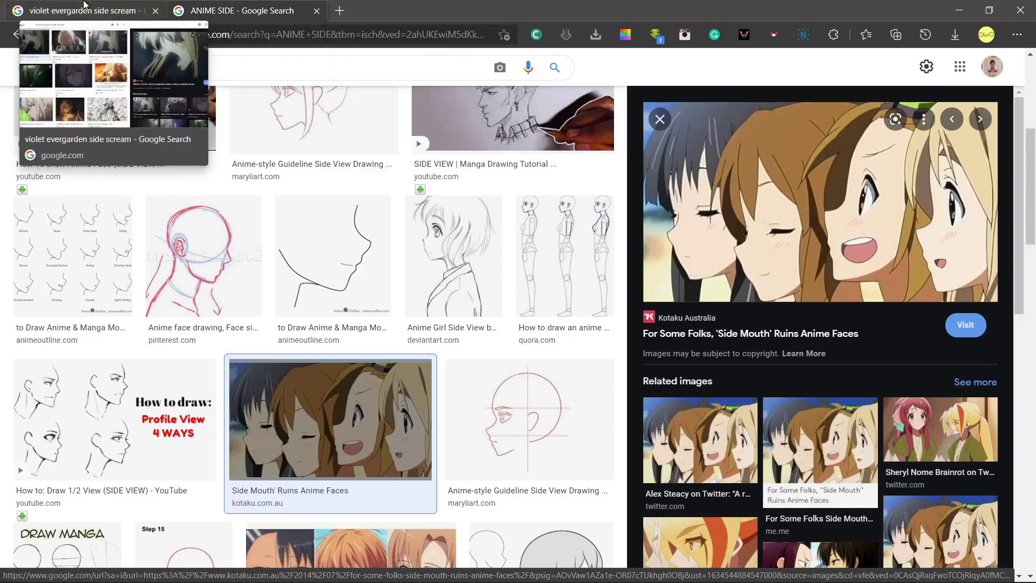
click(84, 4)
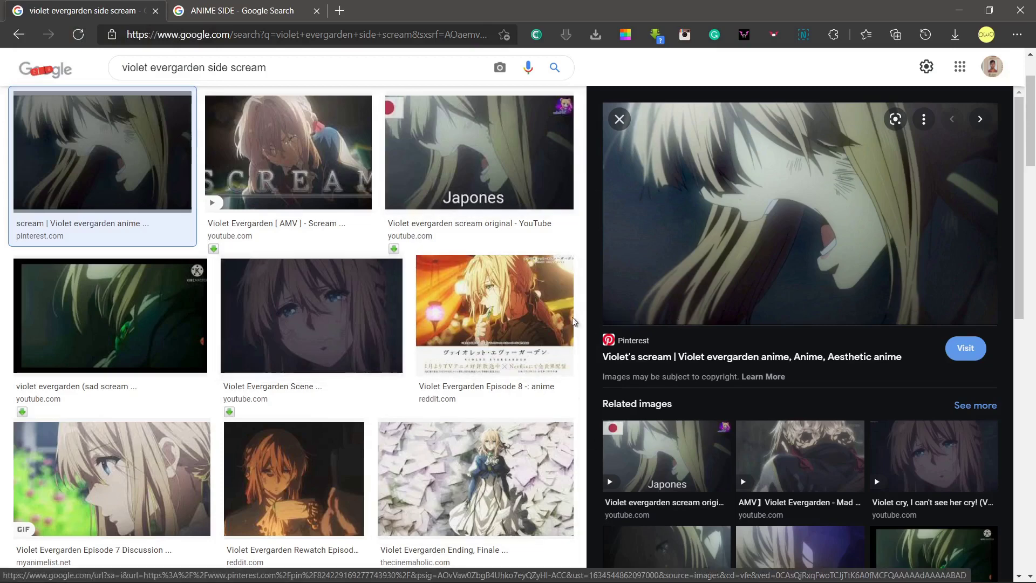
scroll(341, 309, down, 3)
scroll(514, 367, up, 5)
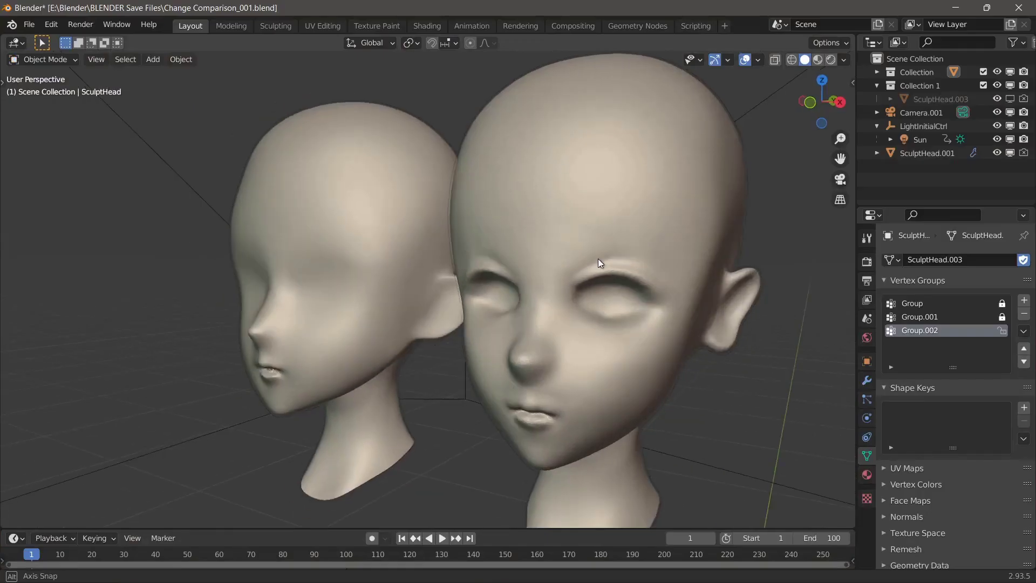
Examine the newer head's eye sockets, brow and cranium from several angles against the older head's smooth eye area.
mouse_move(594, 262)
middle_down()
mouse_move(572, 290)
mouse_move(578, 280)
mouse_move(545, 277)
mouse_move(596, 273)
middle_up()
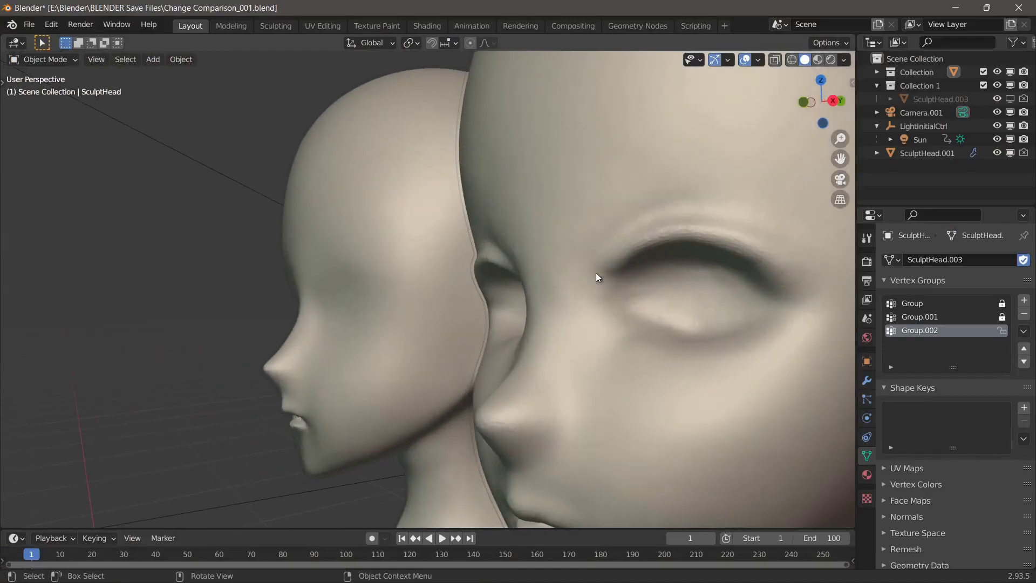
middle_drag(514, 258, 686, 263)
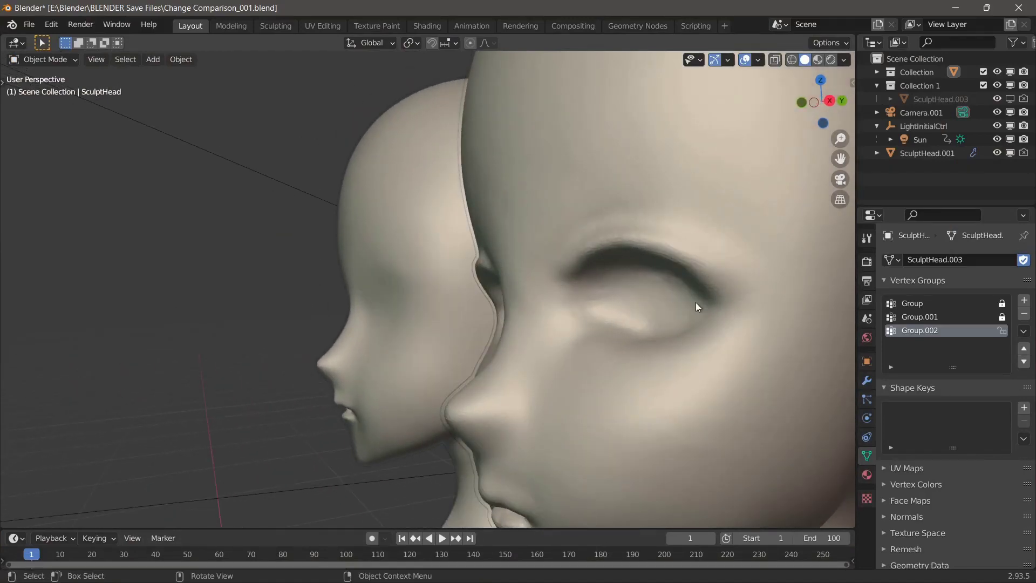
mouse_move(539, 290)
middle_down()
mouse_move(483, 292)
mouse_move(540, 302)
middle_up()
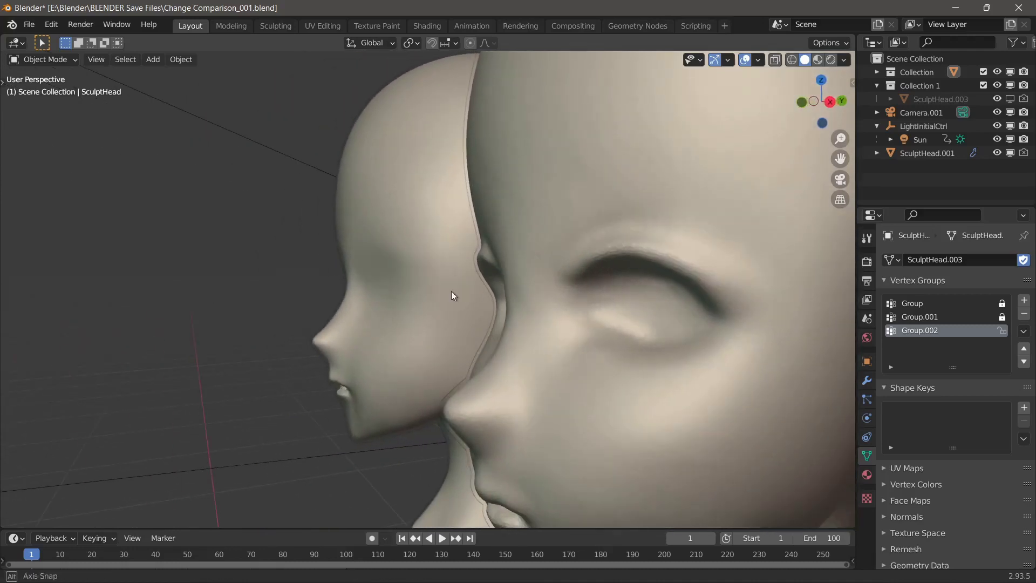
middle_drag(451, 291, 424, 293)
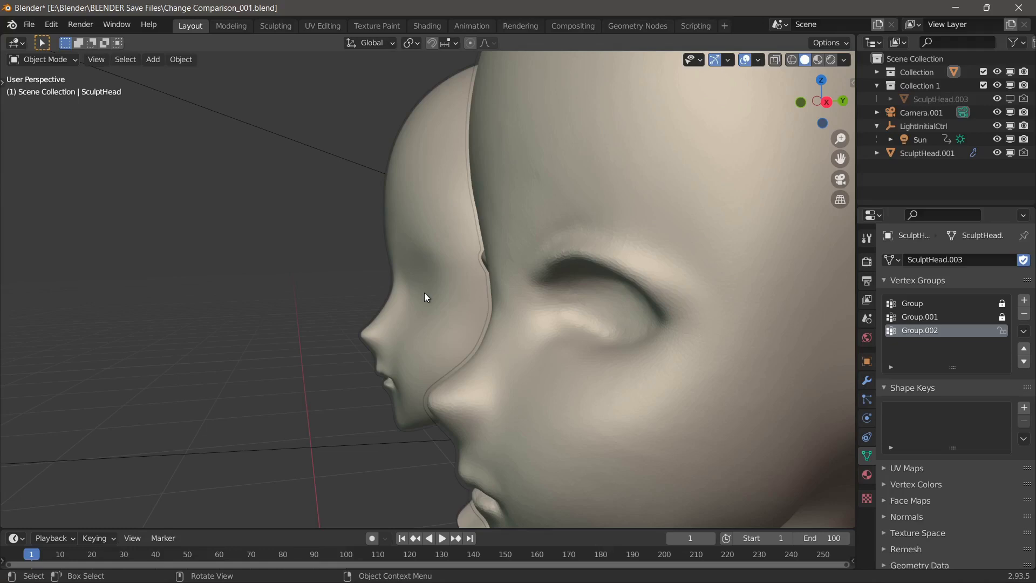
middle_drag(452, 287, 532, 295)
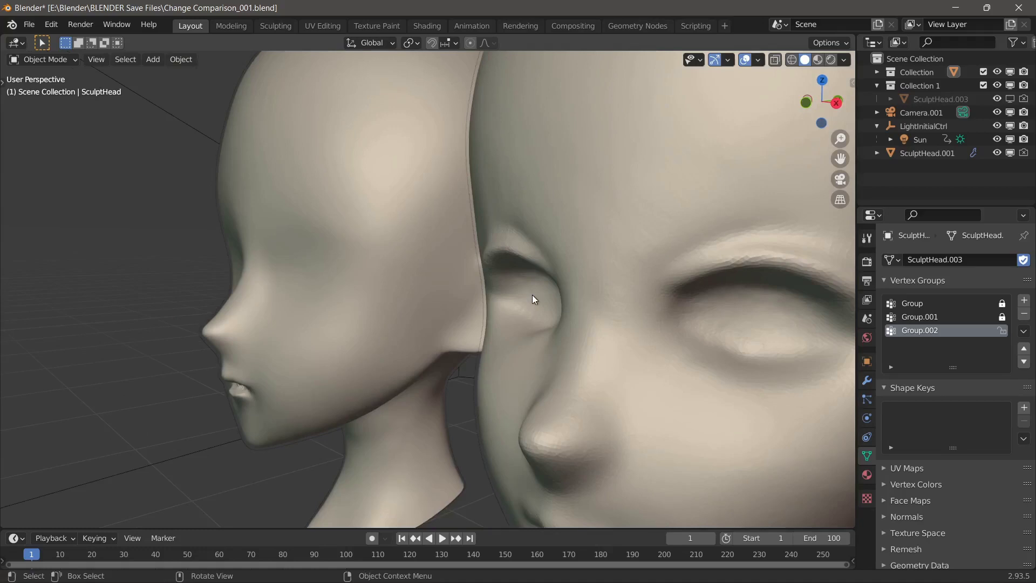
middle_drag(594, 277, 647, 291)
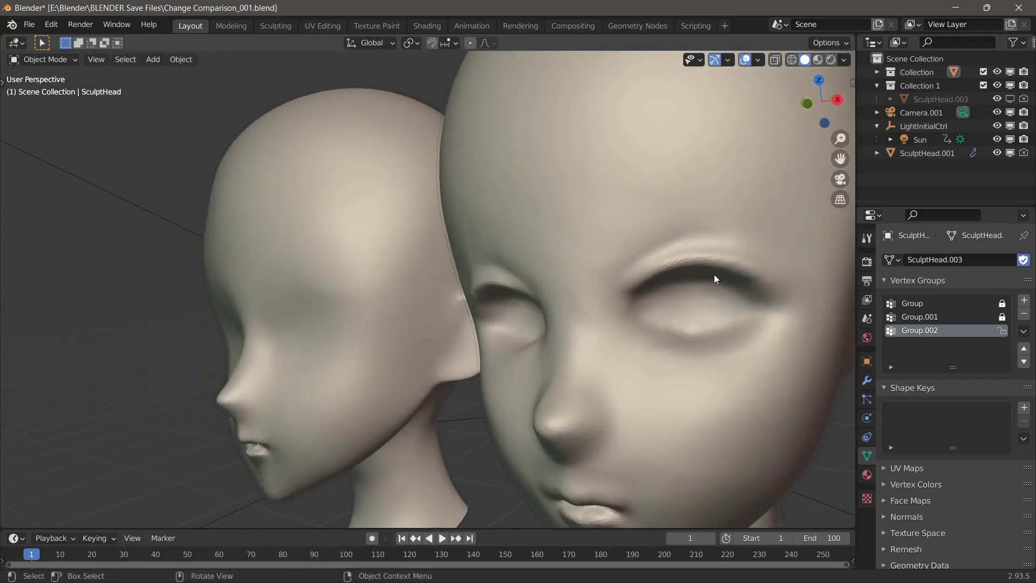
middle_drag(673, 244, 559, 218)
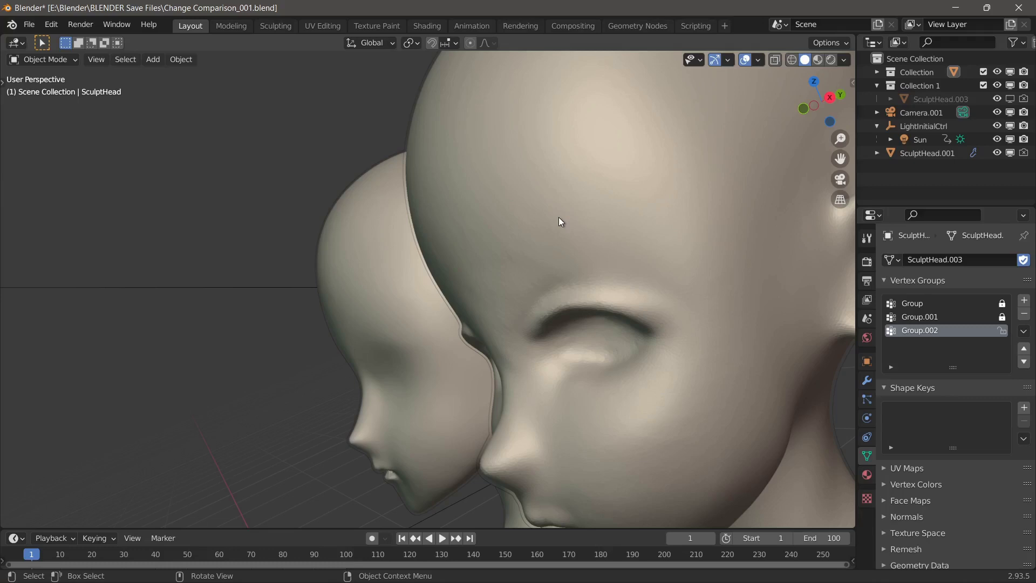
mouse_move(559, 217)
middle_down()
mouse_move(464, 336)
mouse_move(498, 419)
mouse_move(496, 323)
mouse_move(490, 331)
middle_up()
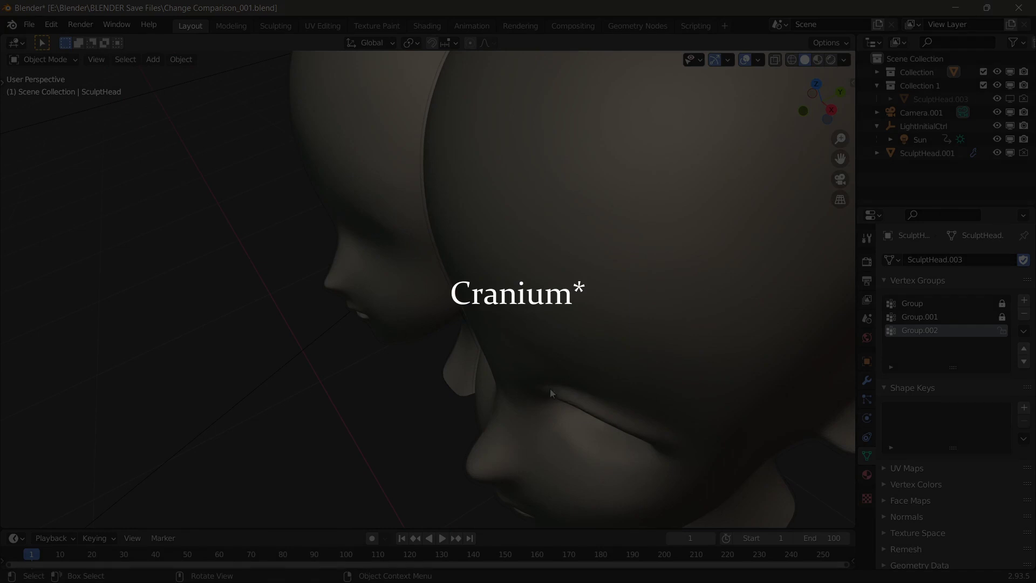
mouse_move(646, 404)
middle_down()
mouse_move(413, 319)
mouse_move(398, 247)
mouse_move(536, 329)
mouse_move(524, 266)
mouse_move(371, 268)
mouse_move(384, 260)
middle_up()
Select the older head, compare the overlapping profiles in wireframe in the right orthographic view, and clear the selection.
key(KP_3)
scroll(458, 298, up, 4)
click(504, 209)
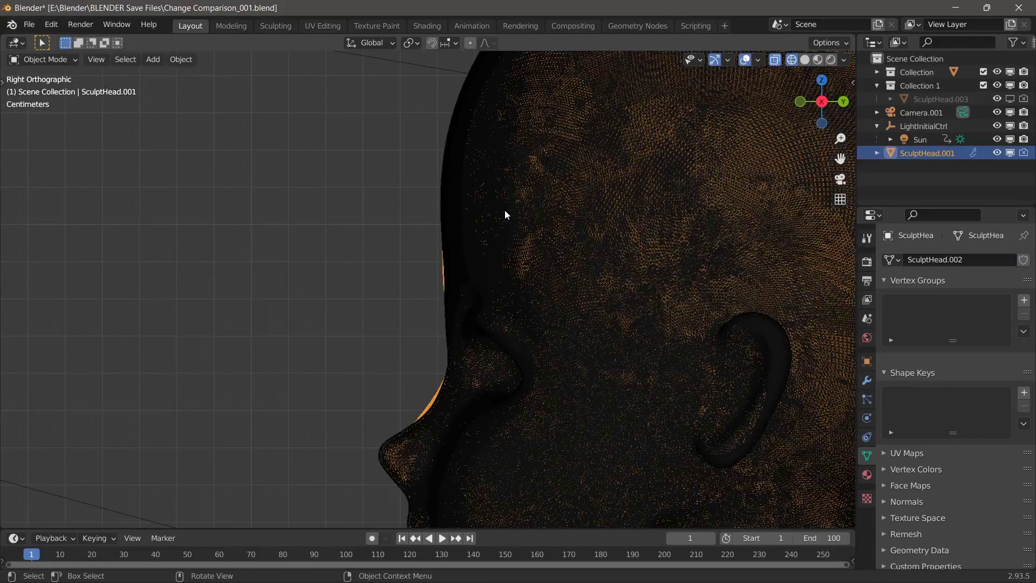
mouse_move(504, 209)
middle_down()
mouse_move(496, 269)
mouse_move(431, 286)
mouse_move(513, 313)
mouse_move(620, 313)
mouse_move(464, 306)
mouse_move(500, 298)
mouse_move(428, 287)
mouse_move(410, 188)
mouse_move(465, 227)
mouse_move(431, 223)
mouse_move(519, 224)
mouse_move(348, 278)
mouse_move(386, 339)
mouse_move(539, 356)
mouse_move(434, 365)
mouse_move(407, 345)
mouse_move(374, 348)
mouse_move(671, 395)
mouse_move(448, 342)
mouse_move(391, 262)
mouse_move(345, 271)
mouse_move(486, 271)
mouse_move(470, 248)
mouse_move(502, 281)
mouse_move(314, 235)
mouse_move(442, 255)
mouse_move(506, 309)
mouse_move(569, 331)
mouse_move(539, 301)
mouse_move(358, 292)
mouse_move(320, 300)
mouse_move(518, 358)
mouse_move(446, 300)
mouse_move(306, 333)
mouse_move(422, 290)
middle_up()
key(KP_3)
key(alt+a)
scroll(358, 293, up, 5)
scroll(322, 305, down, 4)
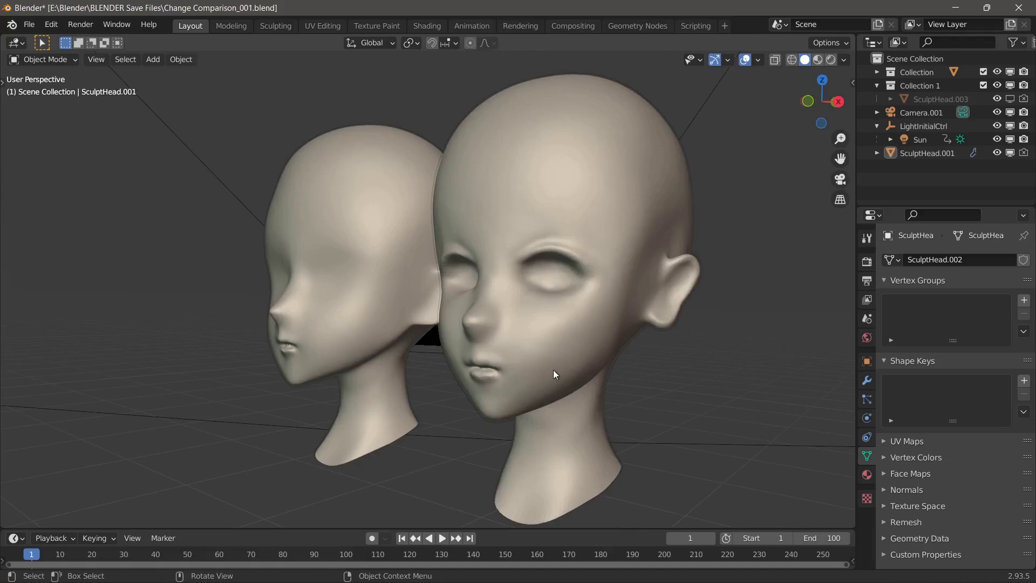
Show both heads in rendered shading from a three-quarter angle.
mouse_move(571, 381)
middle_down()
mouse_move(392, 302)
mouse_move(491, 319)
mouse_move(417, 335)
middle_up()
key(z)
click(454, 142)
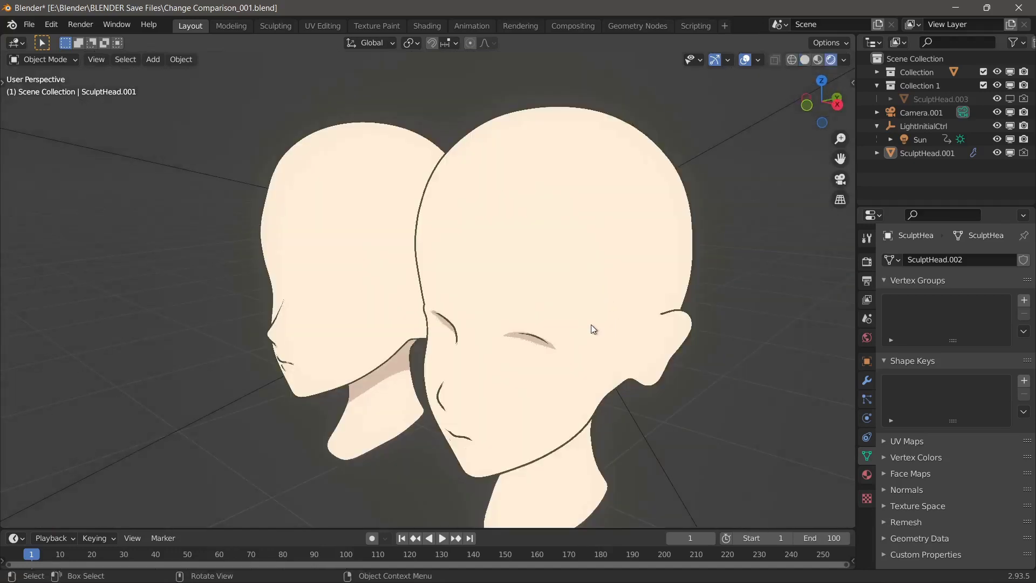
View the finished character in FaceAnime_094.blend through the camera, and examine her face and eyes up close.
key(KP_0)
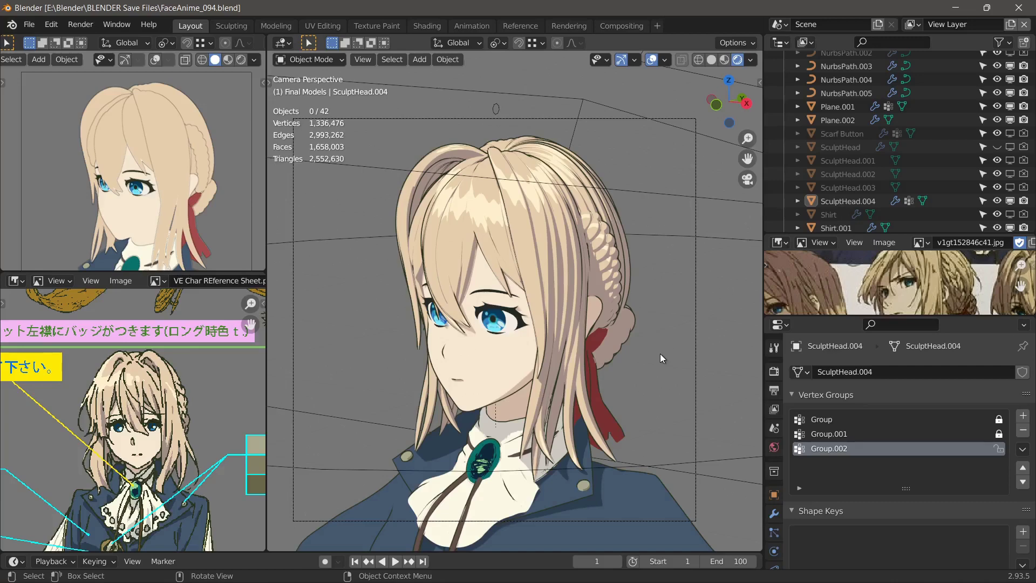
scroll(557, 275, up, 2)
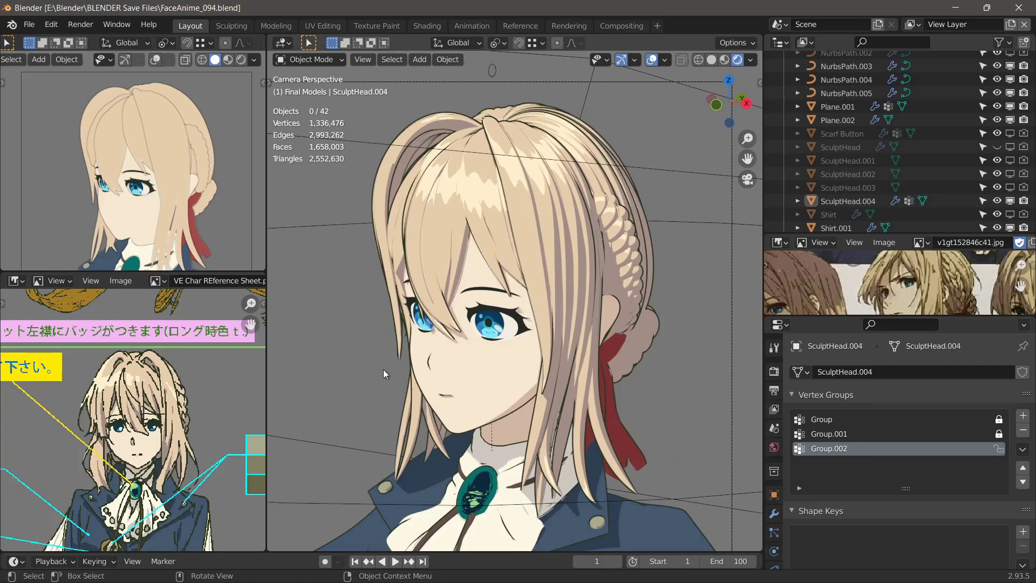
middle_drag(375, 361, 616, 312)
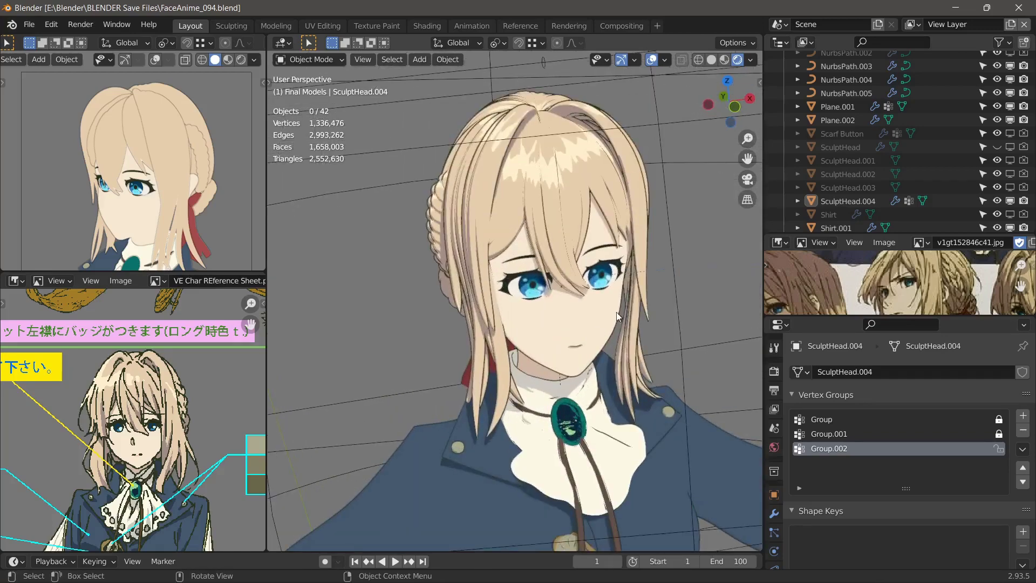
middle_drag(505, 313, 584, 281)
scroll(616, 282, up, 5)
scroll(447, 309, down, 2)
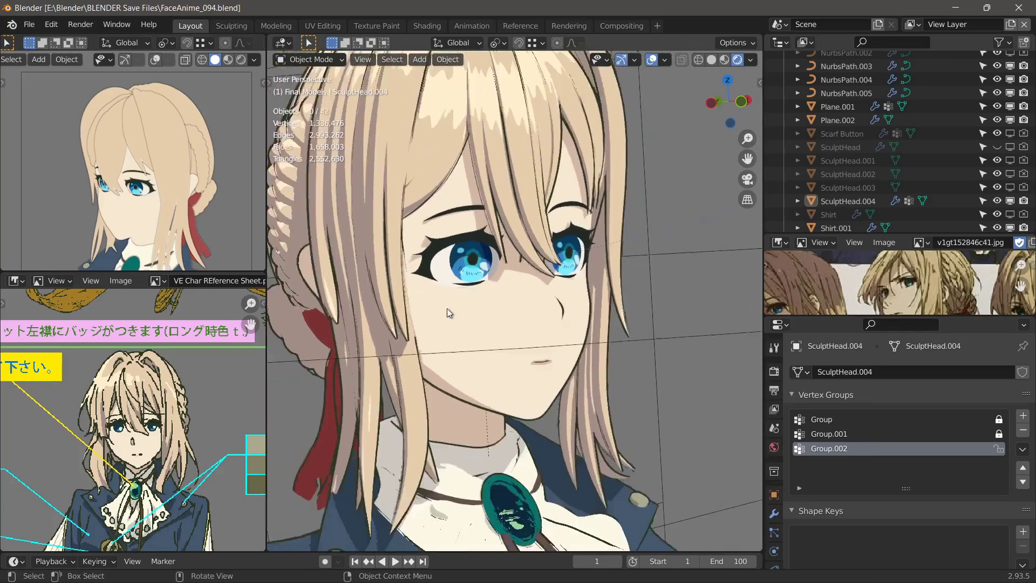
Examine the finished character's eye, braided hair, bun and side profile from both sides in rendered shading.
mouse_move(447, 309)
middle_down()
mouse_move(478, 326)
mouse_move(448, 308)
mouse_move(547, 319)
mouse_move(381, 292)
mouse_move(351, 301)
middle_up()
key(z)
key(z)
click(352, 222)
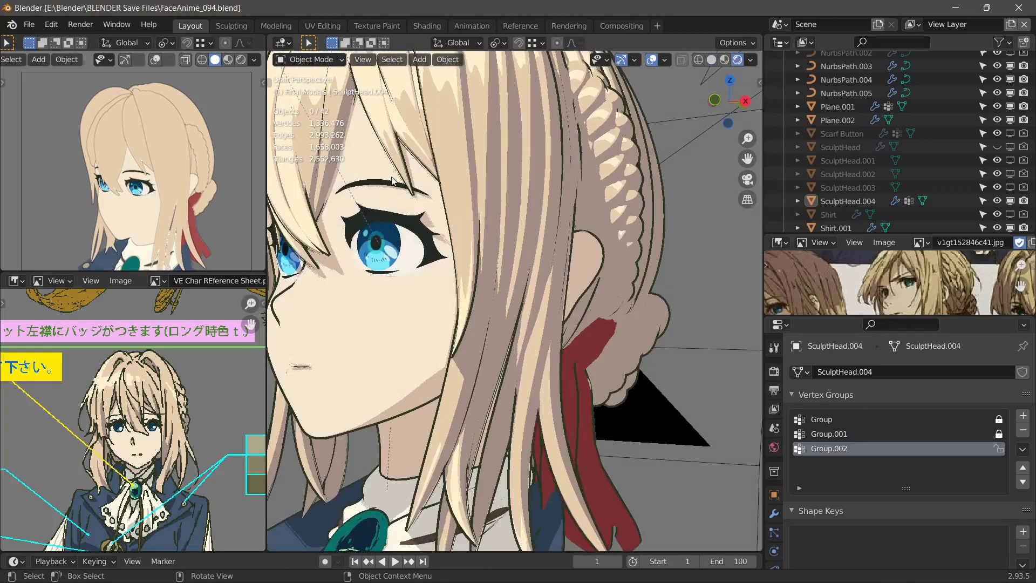
middle_drag(415, 208, 562, 296)
middle_drag(344, 268, 570, 306)
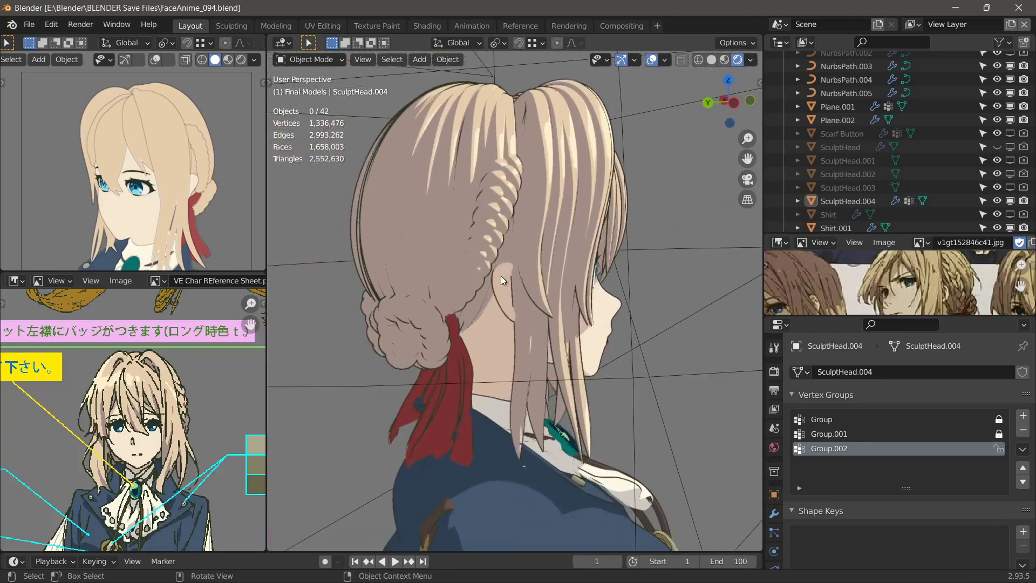
middle_drag(486, 297, 503, 207)
middle_drag(543, 332, 697, 289)
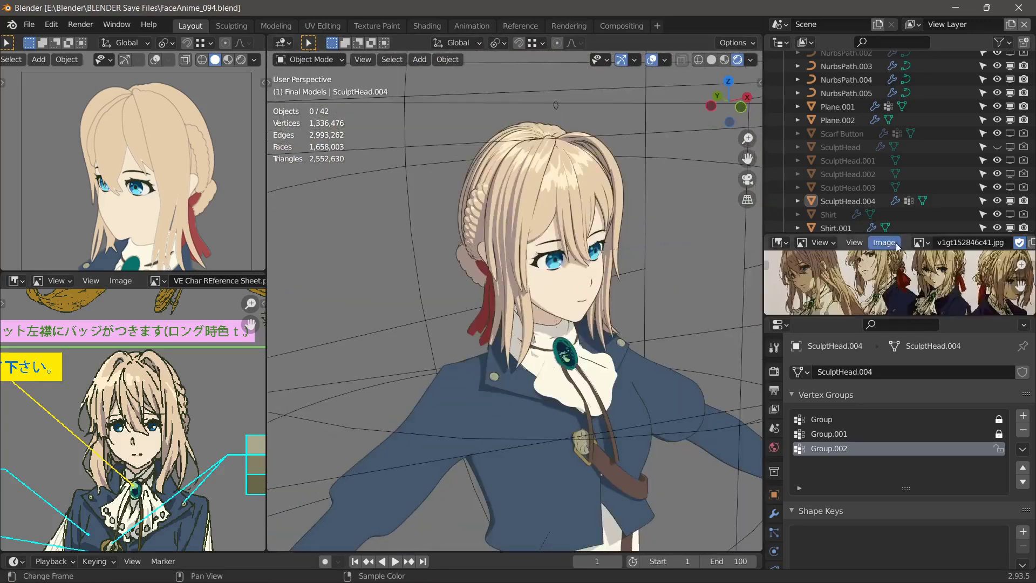
Enlarge the v1gt152846c41.jpg reference view, and compare outfit details on the character reference sheet with the 3D model.
drag(886, 233, 886, 137)
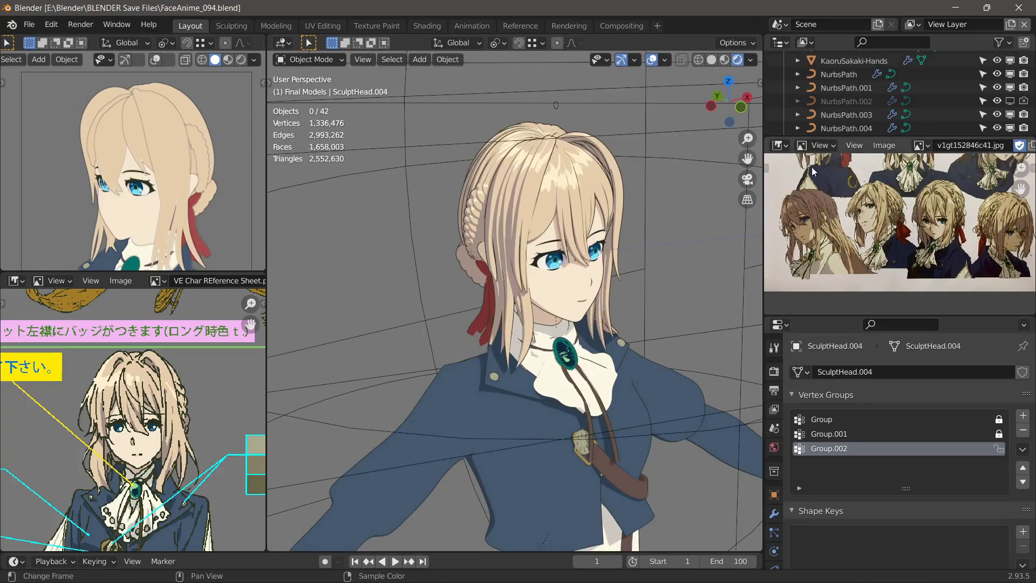
scroll(151, 432, down, 3)
middle_drag(162, 470, 291, 385)
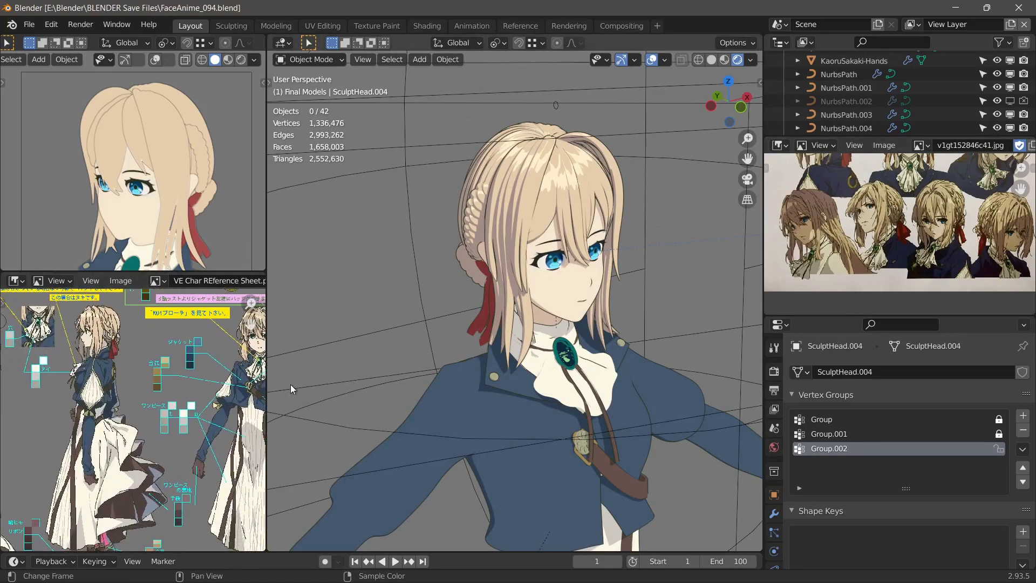
scroll(135, 421, down, 3)
scroll(117, 417, up, 6)
scroll(116, 416, down, 2)
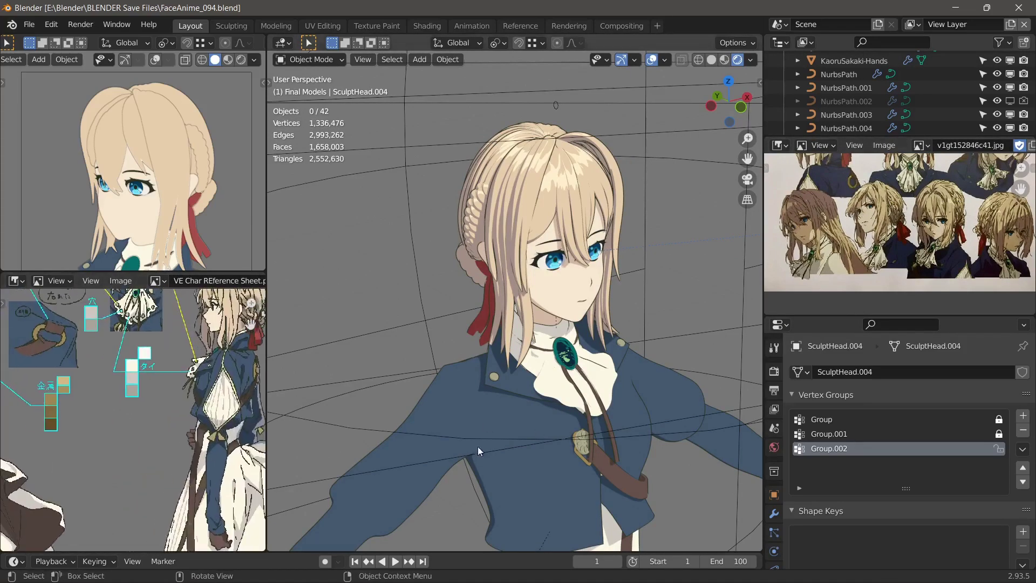
scroll(99, 305, up, 5)
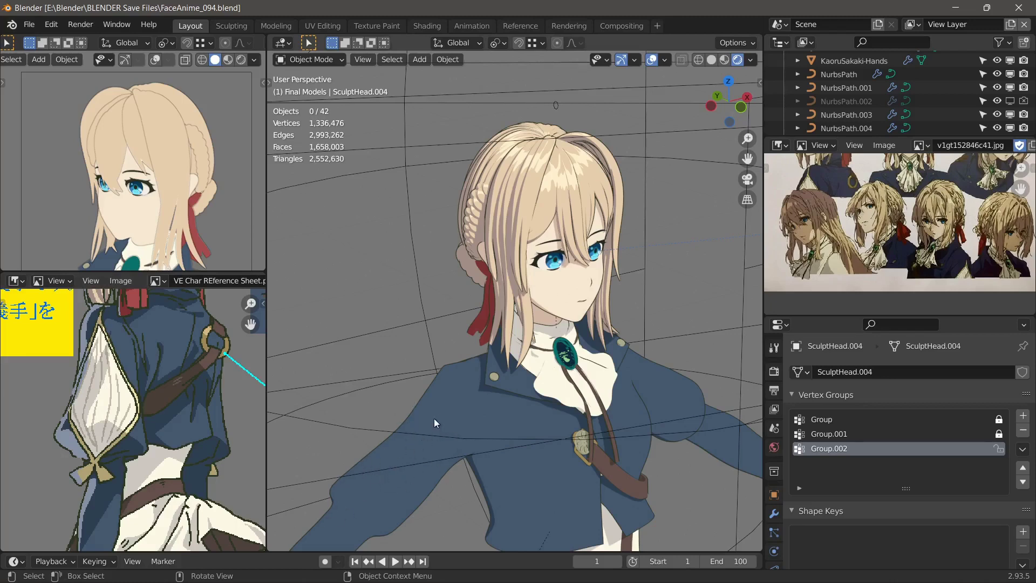
middle_drag(451, 429, 560, 422)
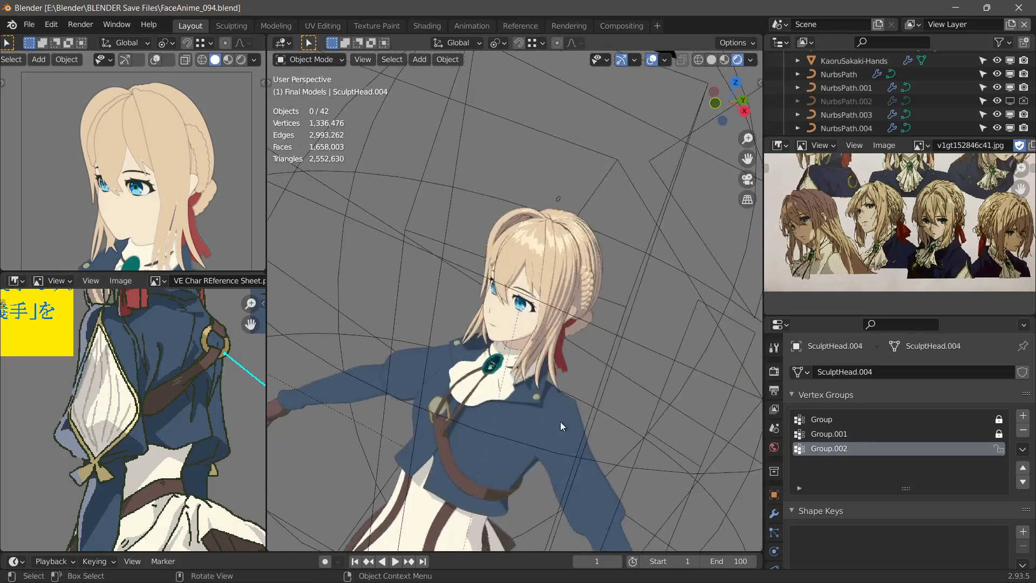
Examine the finished character's face, hair and collar up close from side and three-quarter angles in rendered shading.
scroll(561, 422, down, 4)
middle_drag(556, 357, 599, 255)
scroll(599, 255, up, 6)
shift+middle_drag(426, 368, 439, 335)
scroll(439, 335, up, 2)
middle_drag(486, 238, 502, 270)
shift+middle_drag(459, 216, 504, 316)
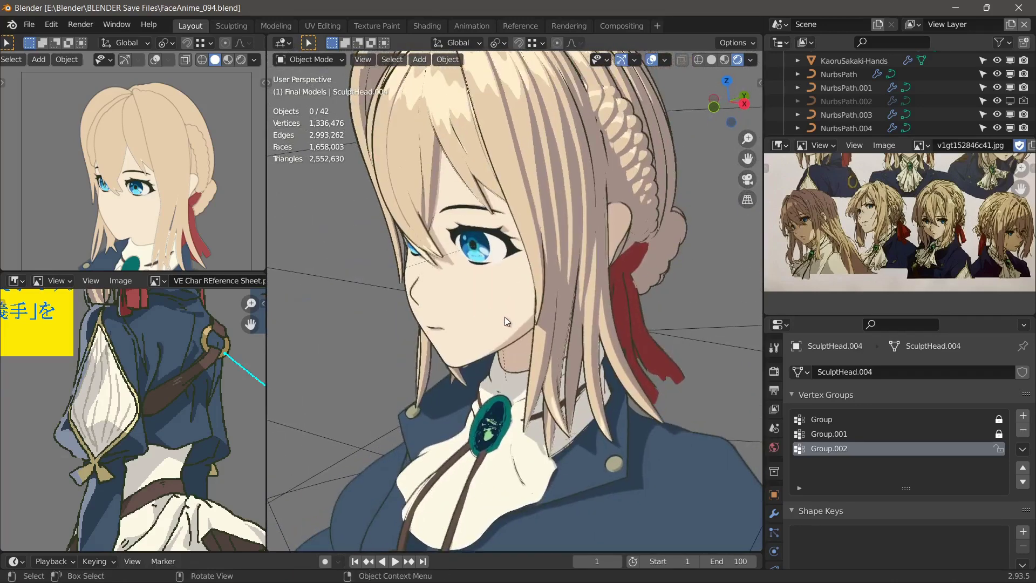
scroll(510, 316, down, 4)
middle_drag(451, 282, 437, 271)
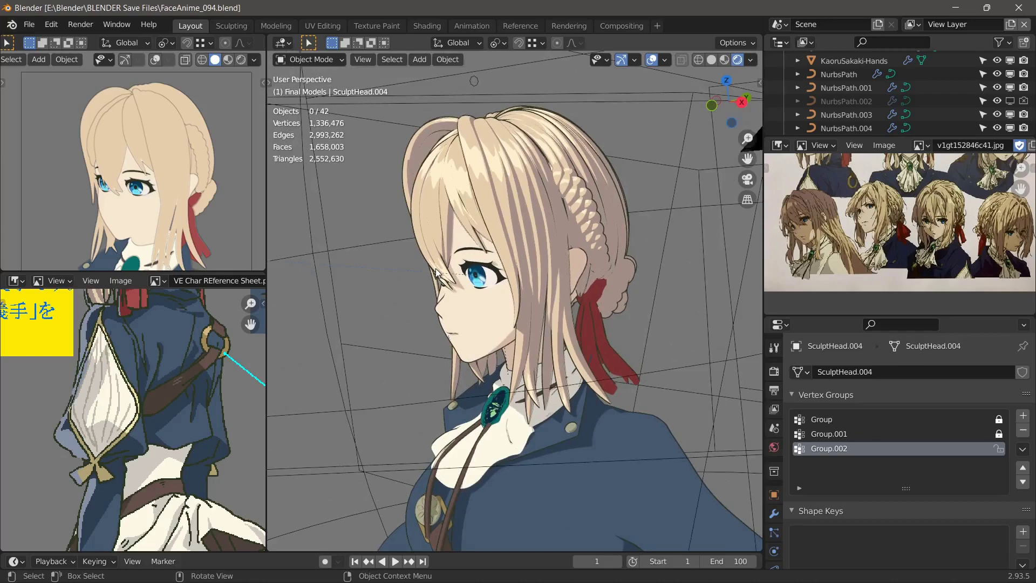
middle_drag(480, 280, 524, 274)
scroll(548, 293, up, 2)
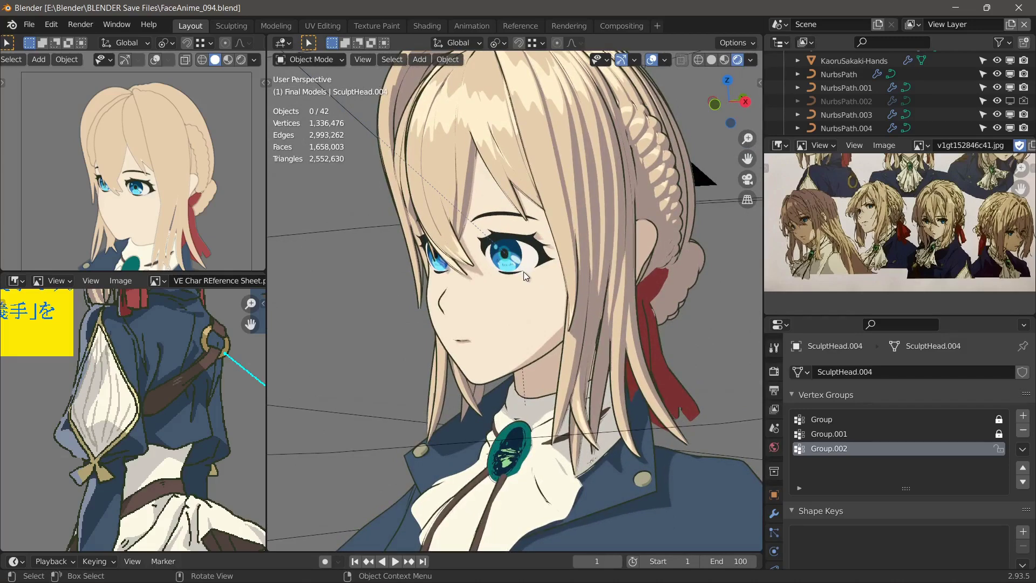
middle_drag(468, 323, 539, 340)
scroll(537, 307, up, 2)
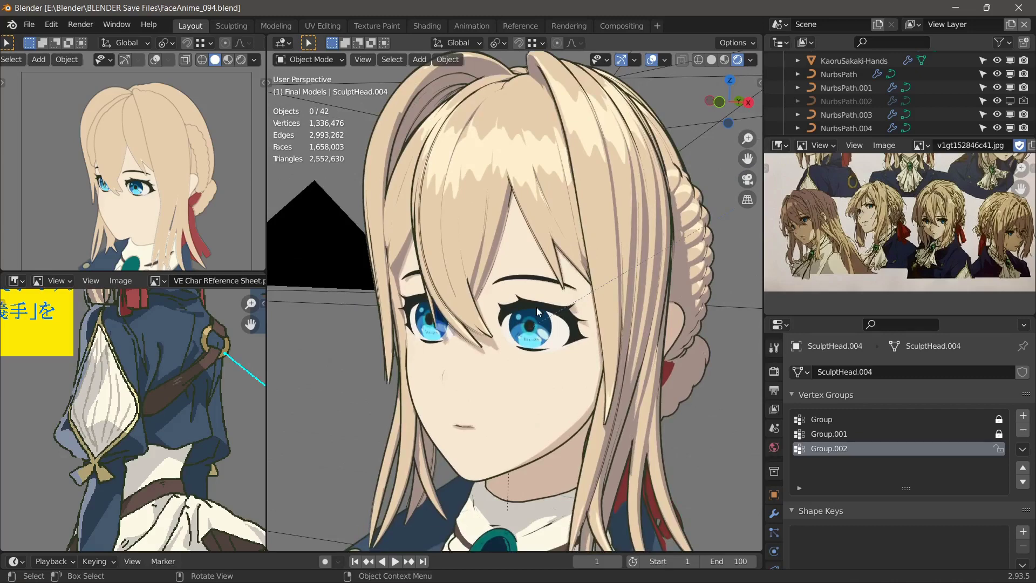
Inspect the mesh of the EyeBrows & Lashes2 object around the eye, using solid shading and Edit Mode.
click(537, 307)
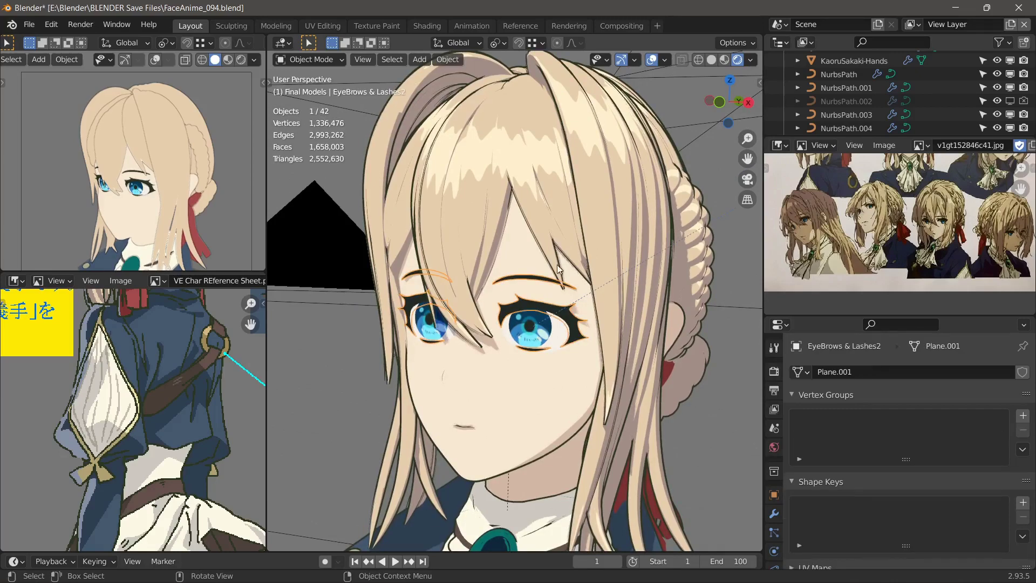
mouse_move(461, 242)
middle_down()
mouse_move(429, 245)
mouse_move(572, 293)
mouse_move(632, 297)
mouse_move(567, 243)
mouse_move(597, 196)
middle_up()
key(shift+z)
scroll(611, 288, up, 6)
scroll(568, 243, up, 3)
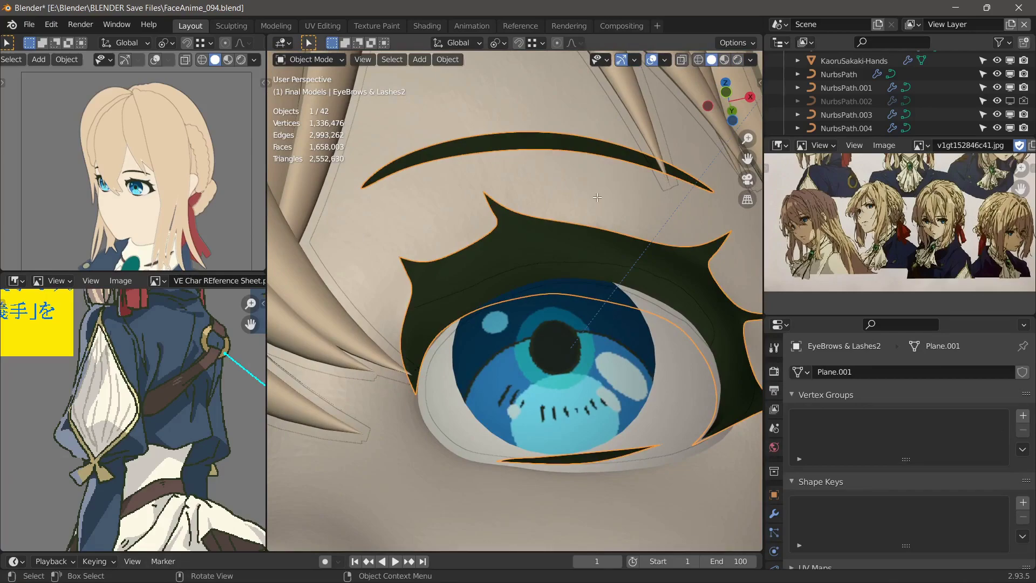
key(Tab)
middle_drag(566, 248, 532, 216)
scroll(532, 216, down, 4)
middle_drag(486, 270, 452, 329)
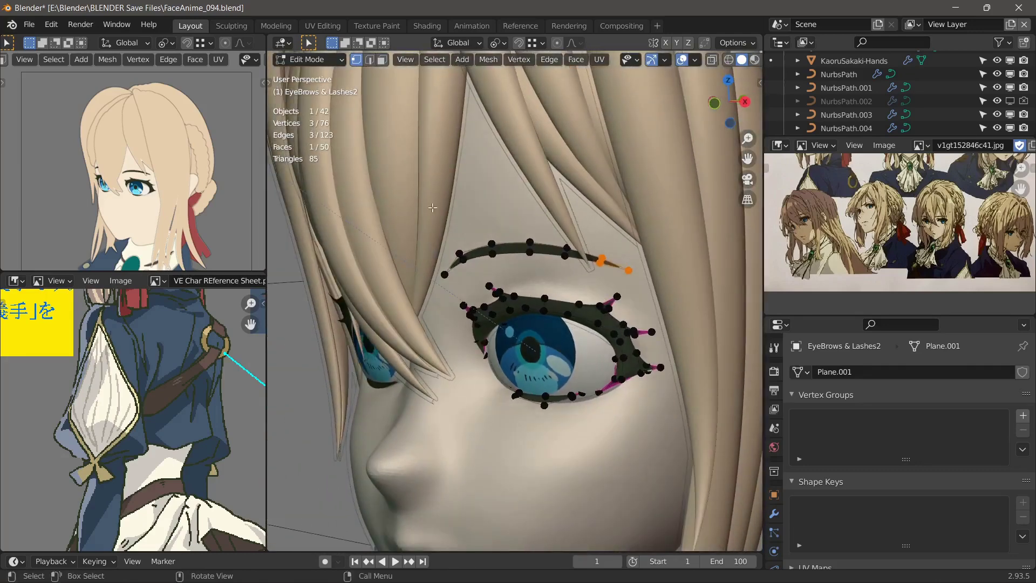
key(Tab)
Hide the eyebrows and lashes object, and examine the bare eyes and sculpted eyelids from front and side angles.
scroll(470, 294, down, 3)
middle_drag(474, 288, 489, 238)
scroll(492, 248, up, 3)
key(a)
key(a)
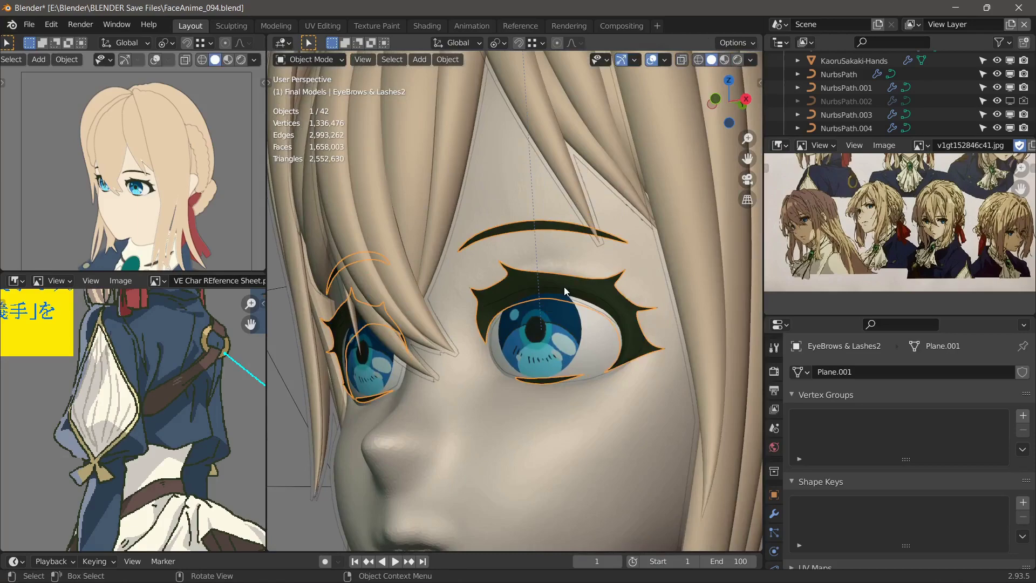
key(Delete)
middle_drag(566, 291, 534, 378)
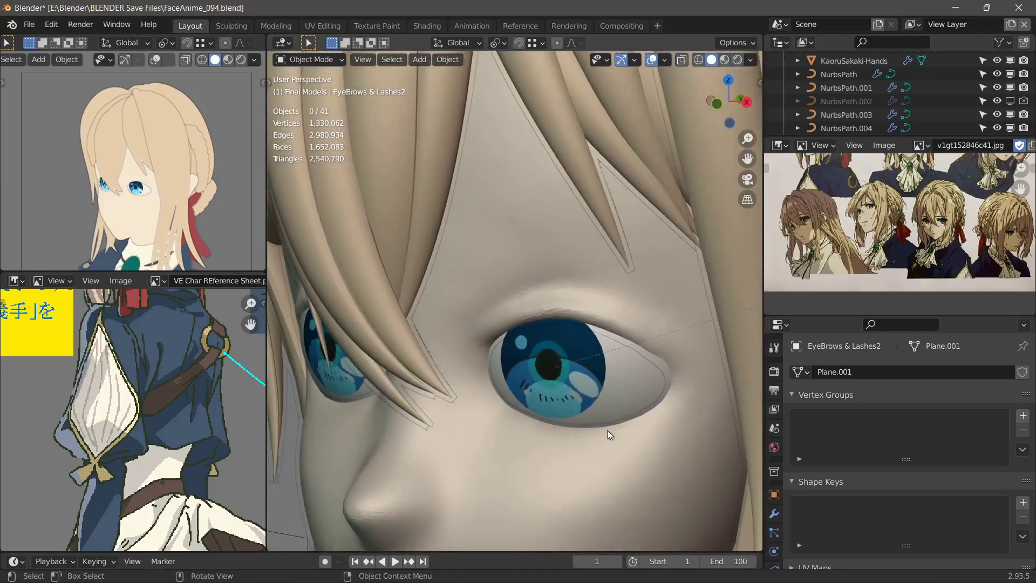
middle_drag(610, 432, 618, 318)
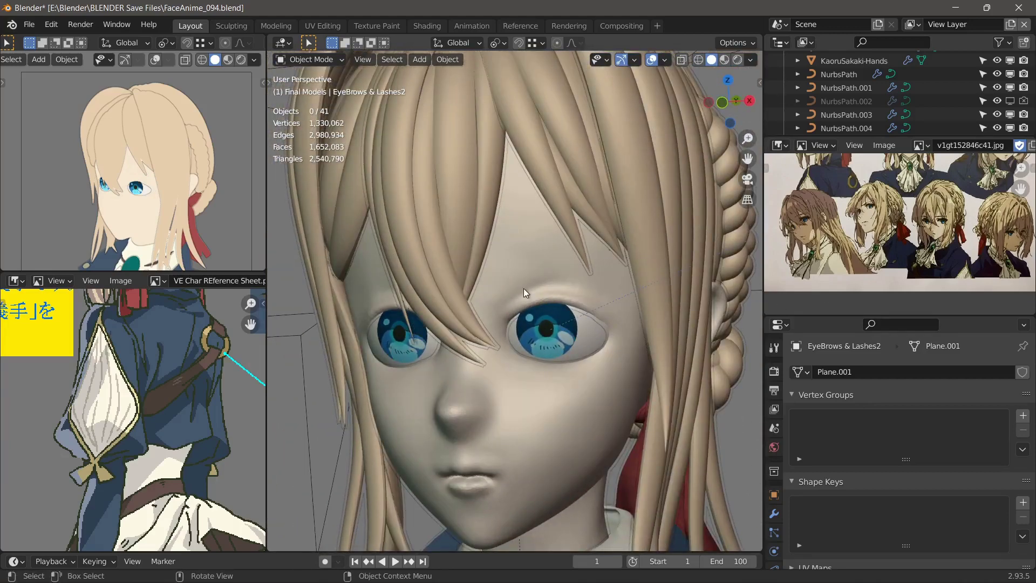
middle_drag(523, 289, 398, 332)
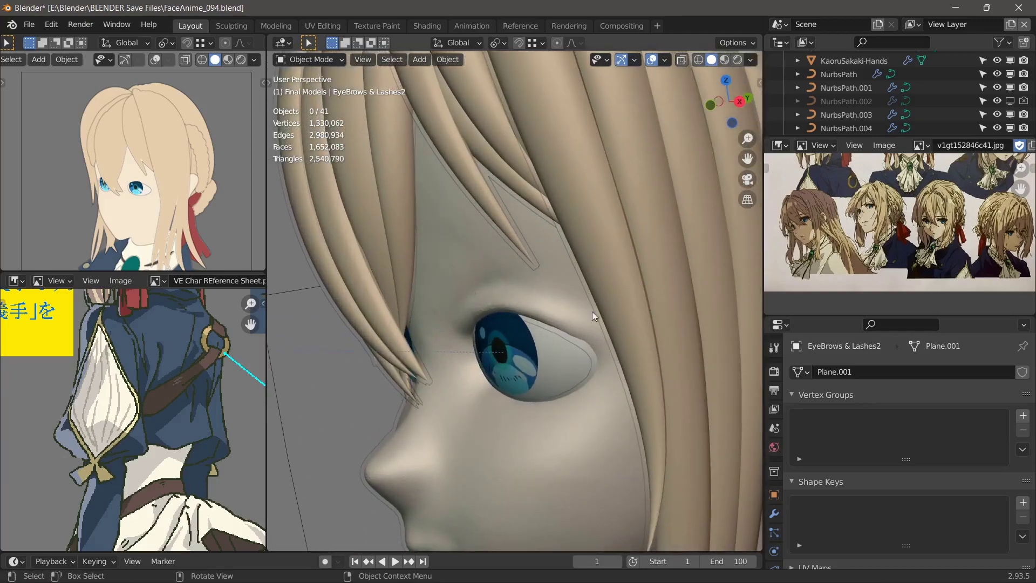
middle_drag(441, 302, 477, 247)
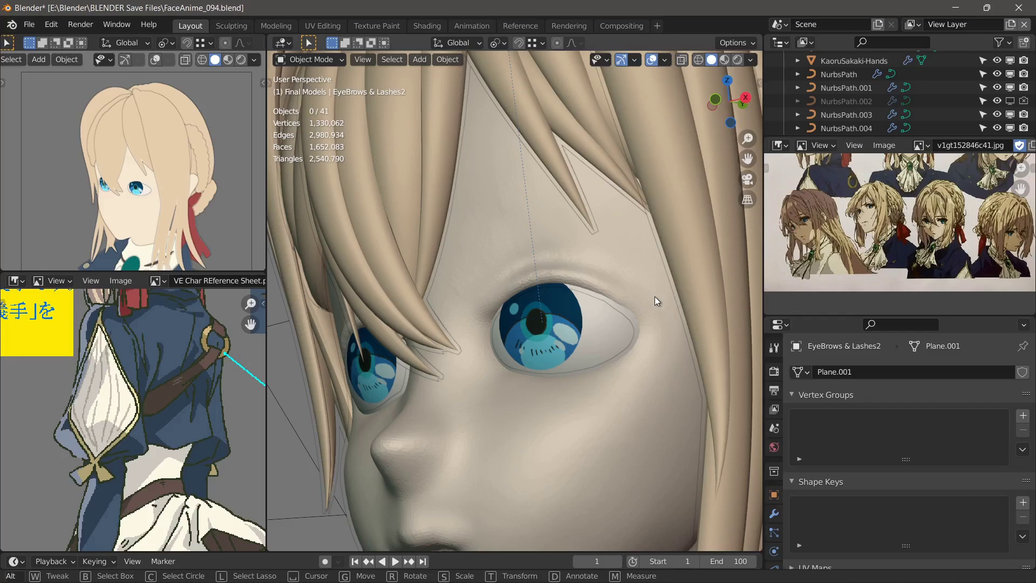
Unhide the eyebrows and lashes, clear the selection and view the face from the front in solid shading.
mouse_move(655, 296)
alt+mouse_down()
mouse_move(628, 290)
mouse_move(667, 308)
alt+mouse_up()
key(alt+h)
scroll(540, 313, down, 4)
key(alt+a)
scroll(485, 313, up, 5)
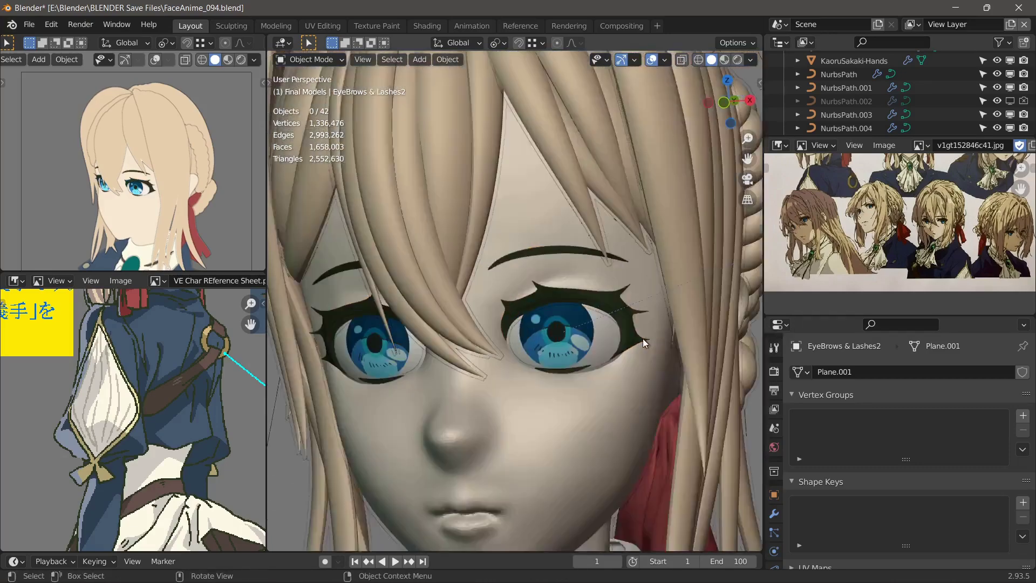
alt+drag(583, 324, 565, 282)
scroll(512, 332, down, 5)
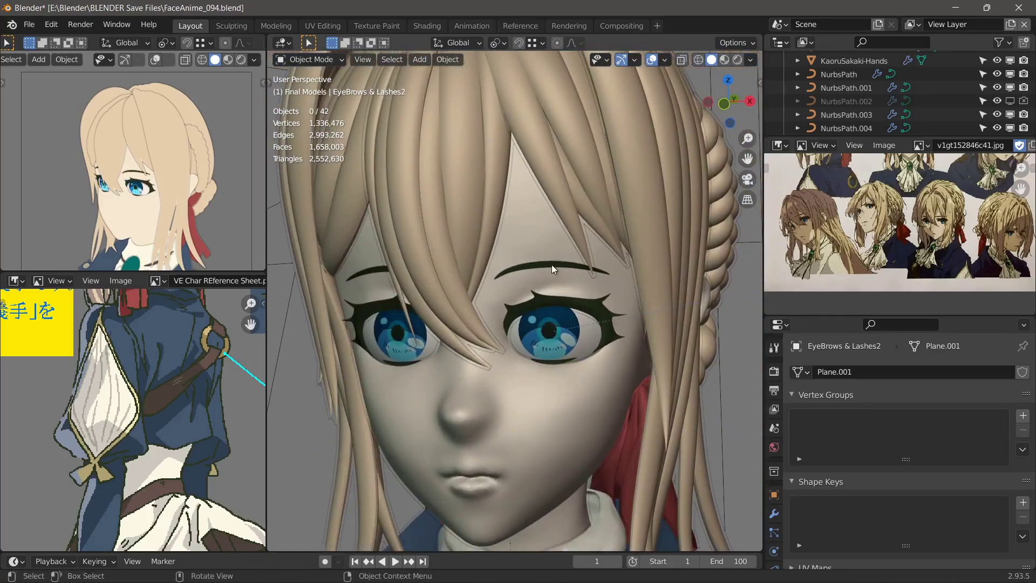
Inspect the eyebrow and lash mesh again in Edit Mode, deselect it and view the head from the side.
click(565, 283)
scroll(565, 282, up, 5)
key(Tab)
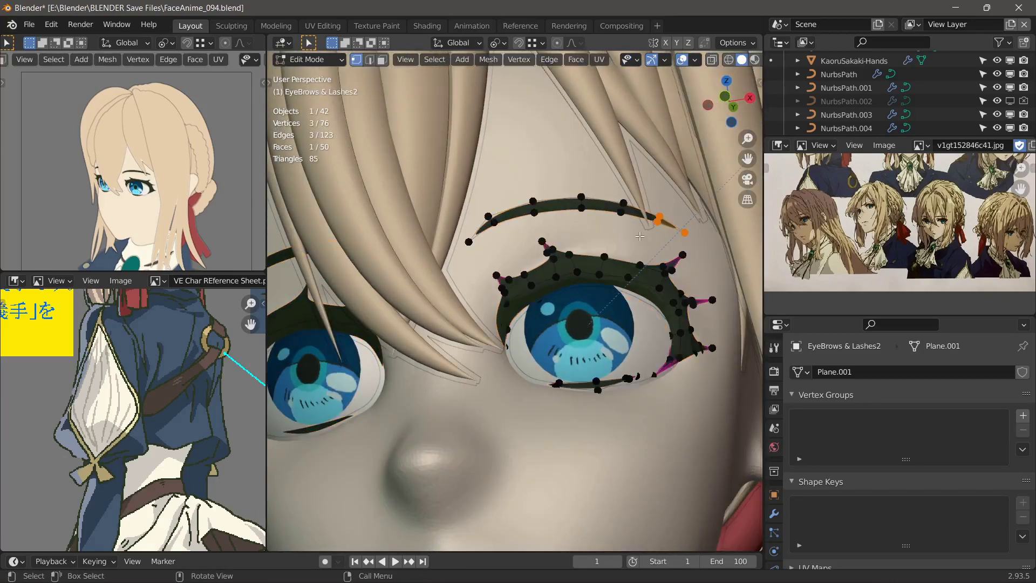
scroll(603, 271, up, 2)
key(Tab)
scroll(608, 261, down, 3)
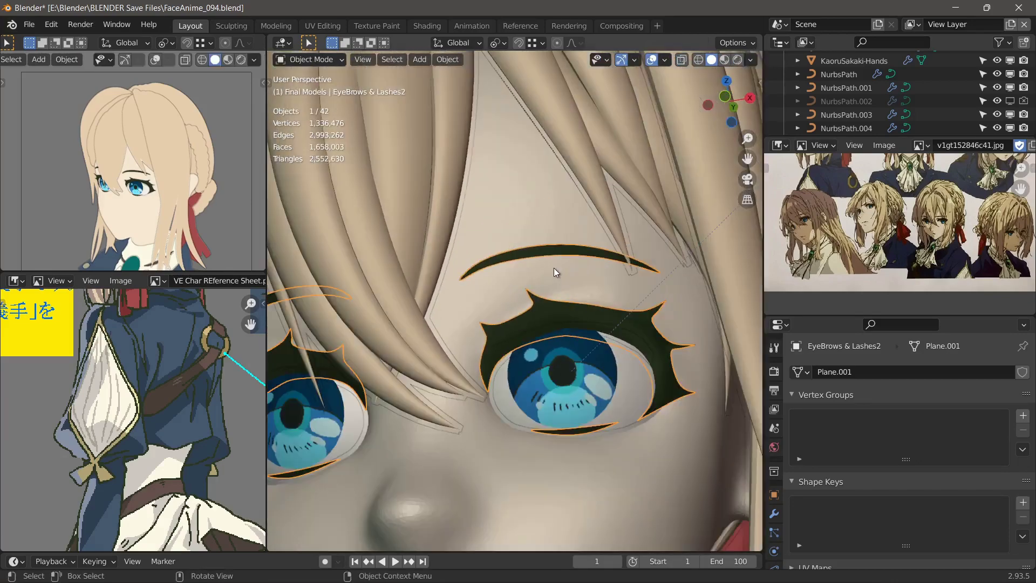
key(alt+a)
scroll(557, 273, down, 5)
middle_drag(556, 272, 442, 354)
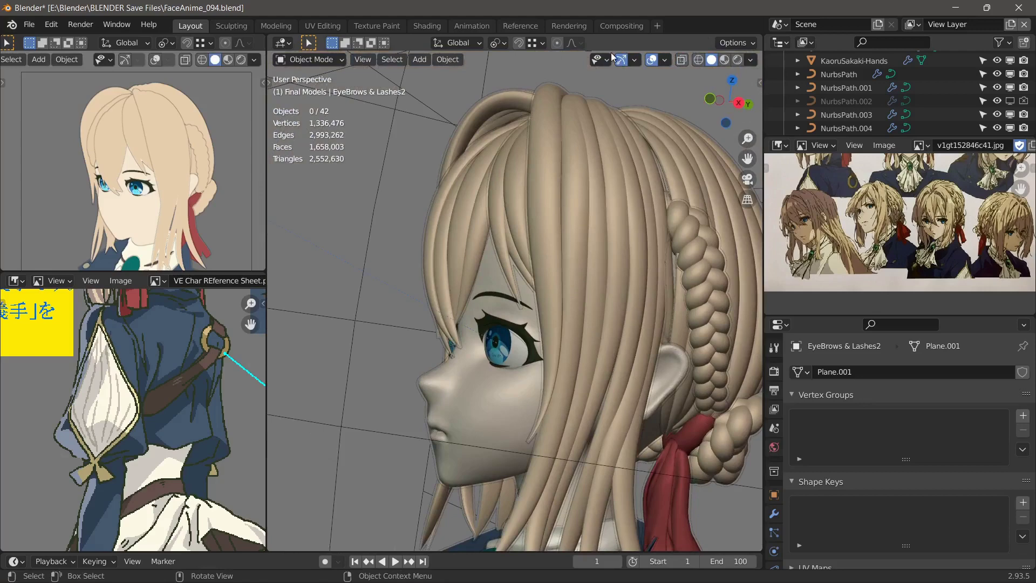
Open the Rendering workspace, then switch to OBS and stop the screen recording.
click(569, 31)
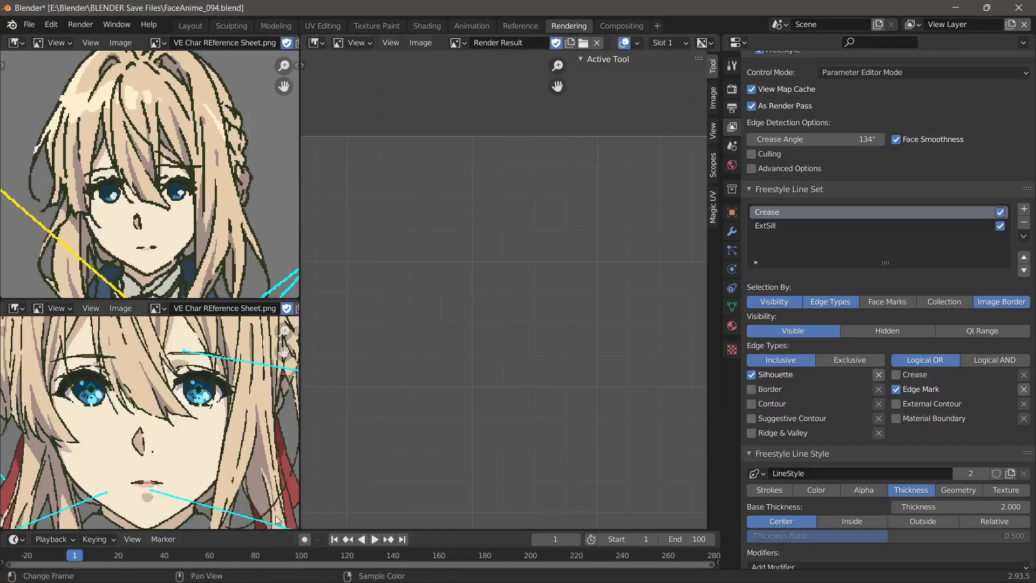
click(170, 567)
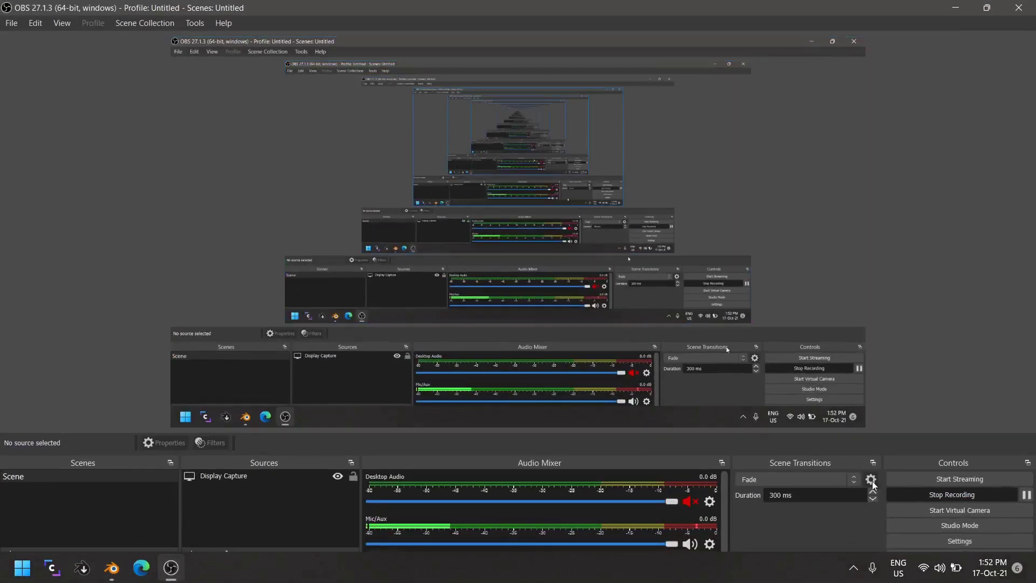
click(935, 494)
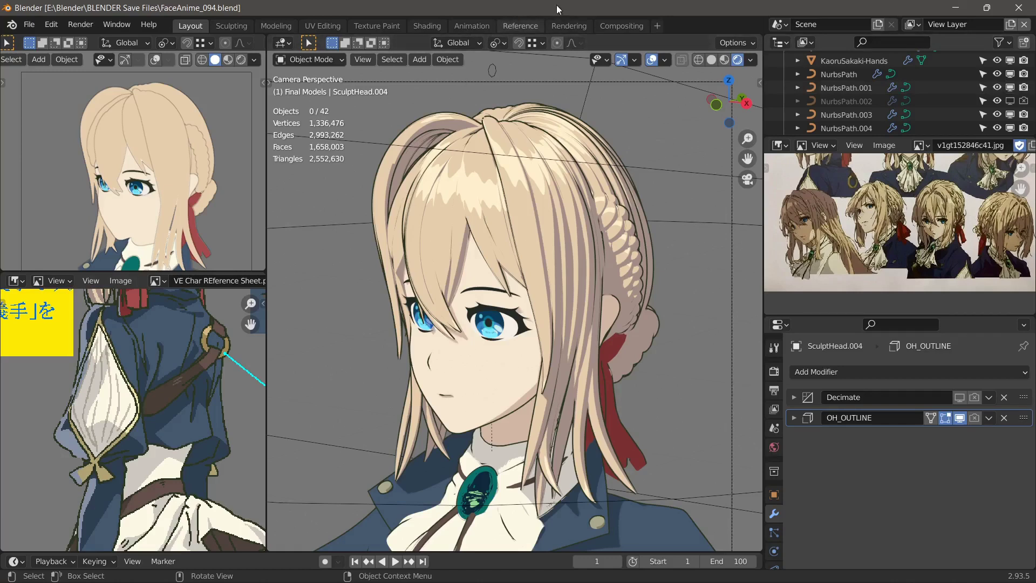
Compare the finished render in the Rendering workspace with the Layout workspace's camera view by alternating between them.
click(578, 26)
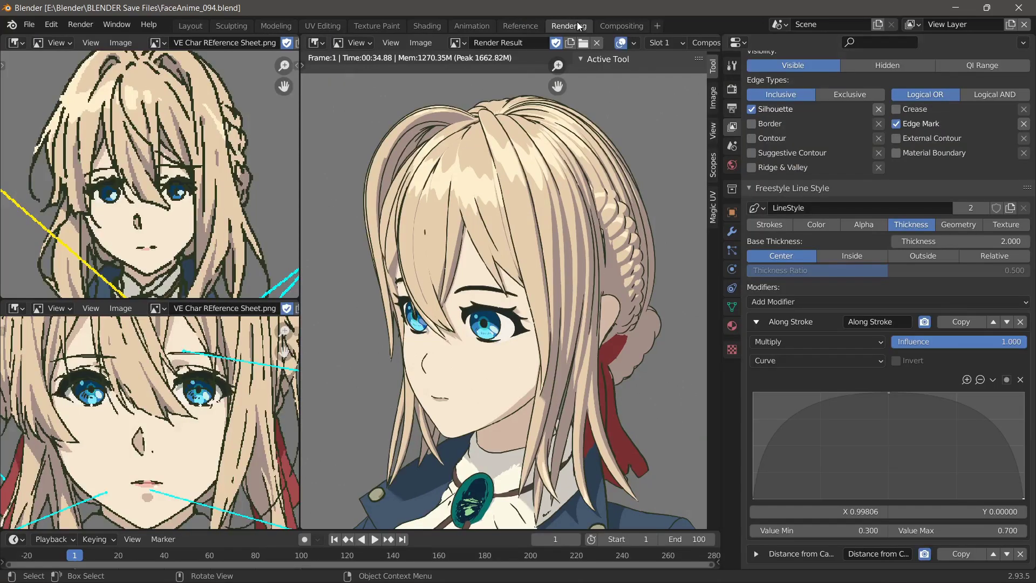
click(181, 25)
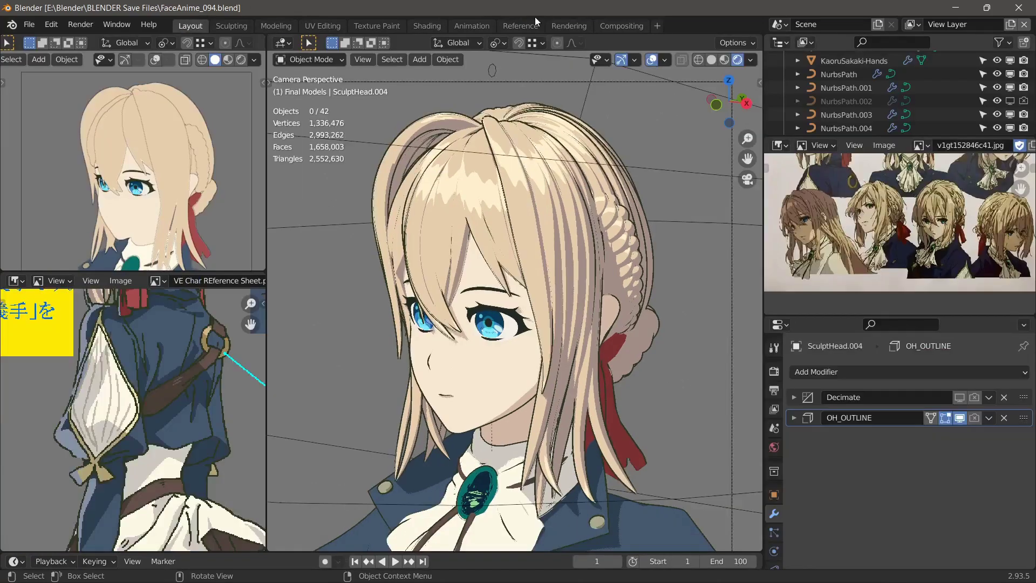
click(559, 25)
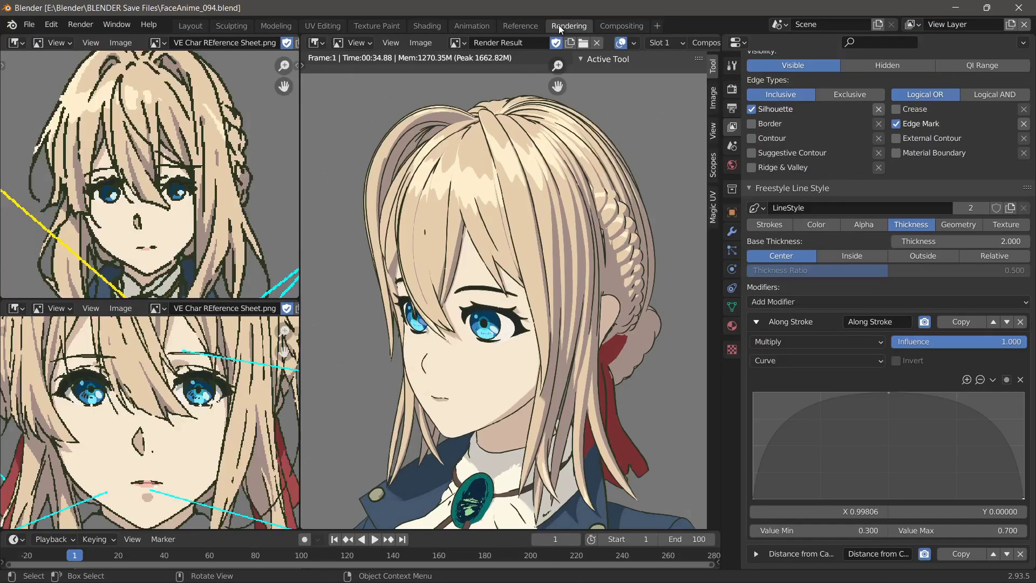
click(191, 29)
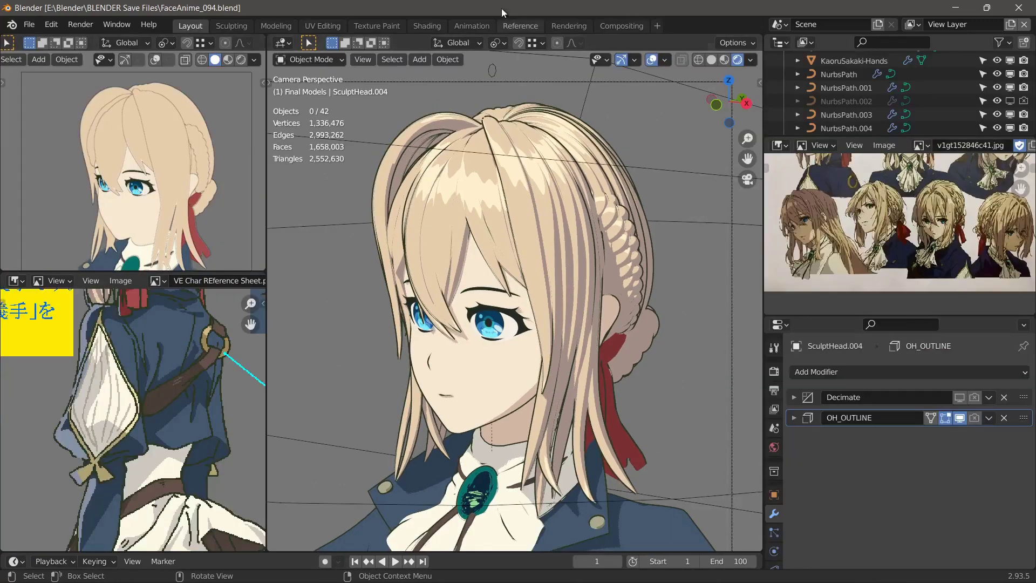
click(580, 29)
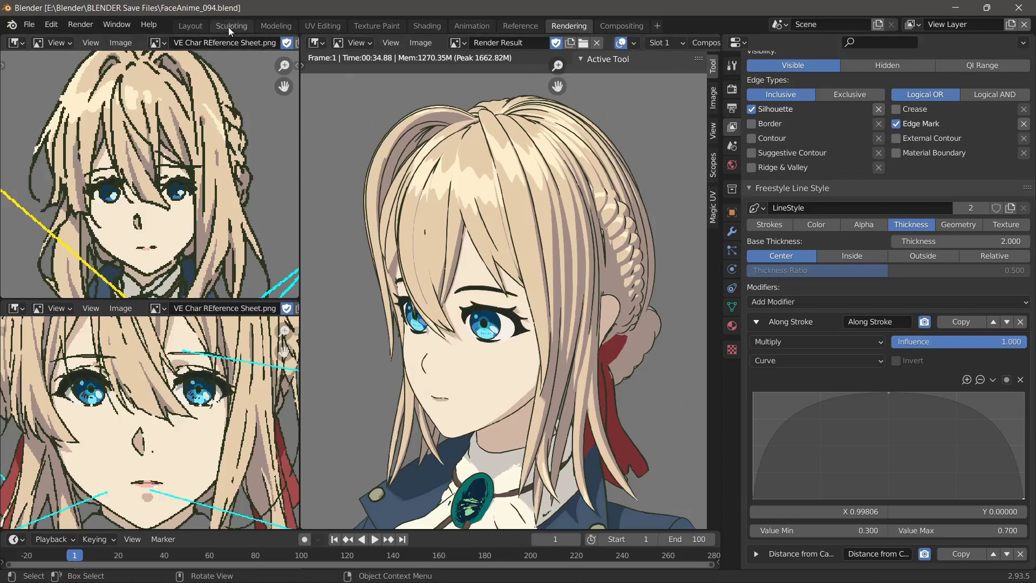
click(191, 25)
click(565, 24)
click(190, 24)
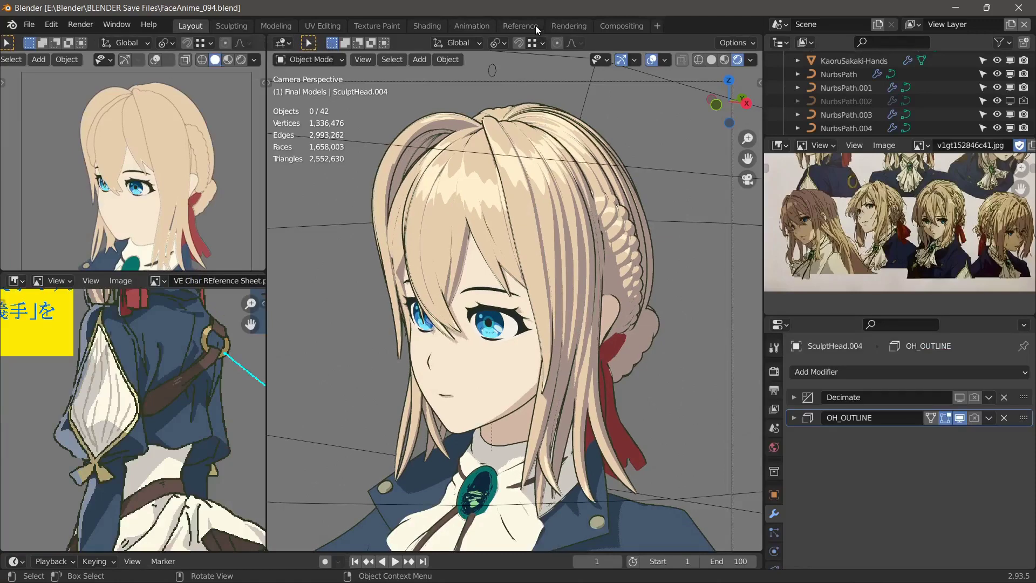
click(552, 27)
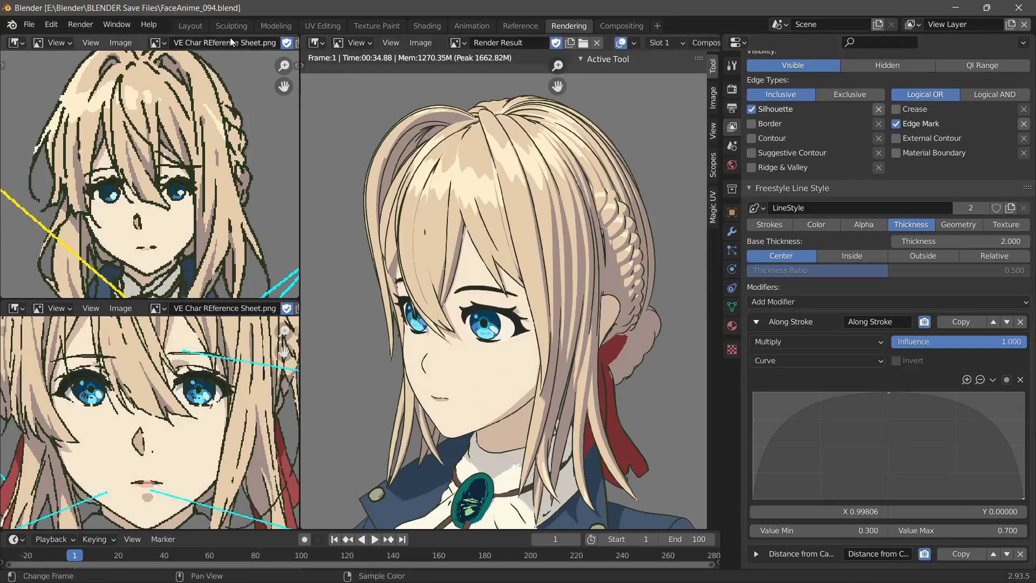
click(191, 27)
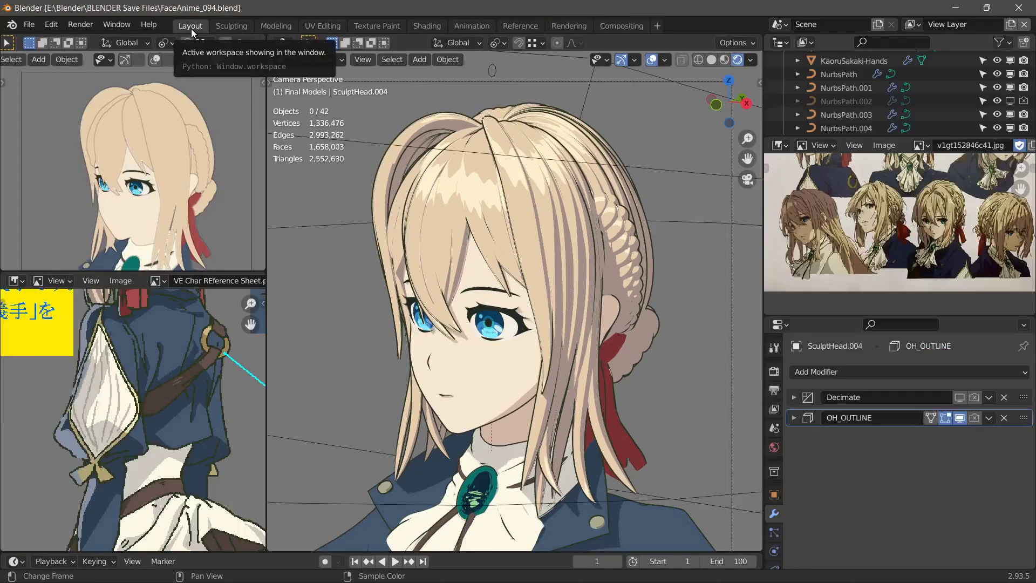
click(555, 27)
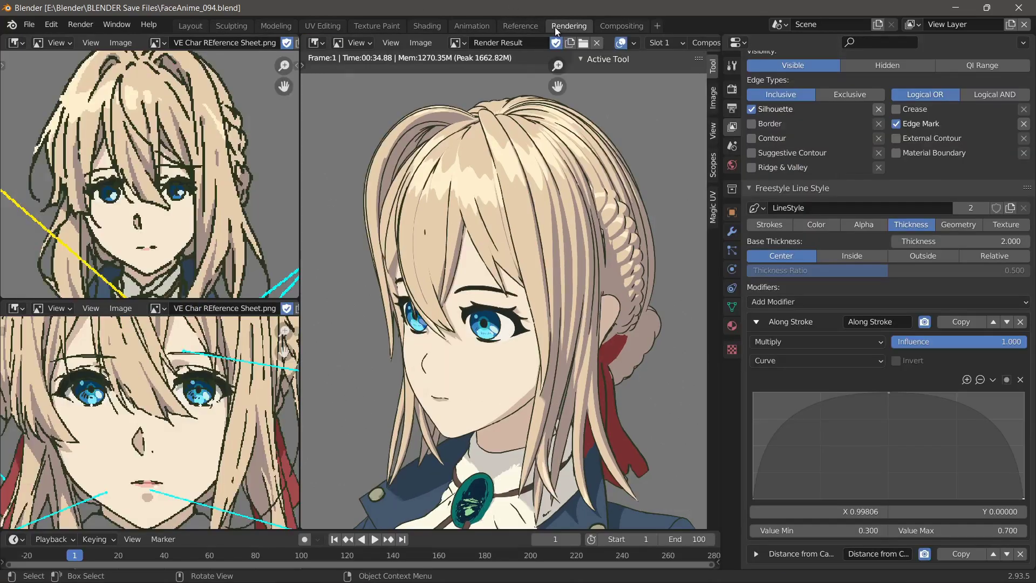
click(200, 26)
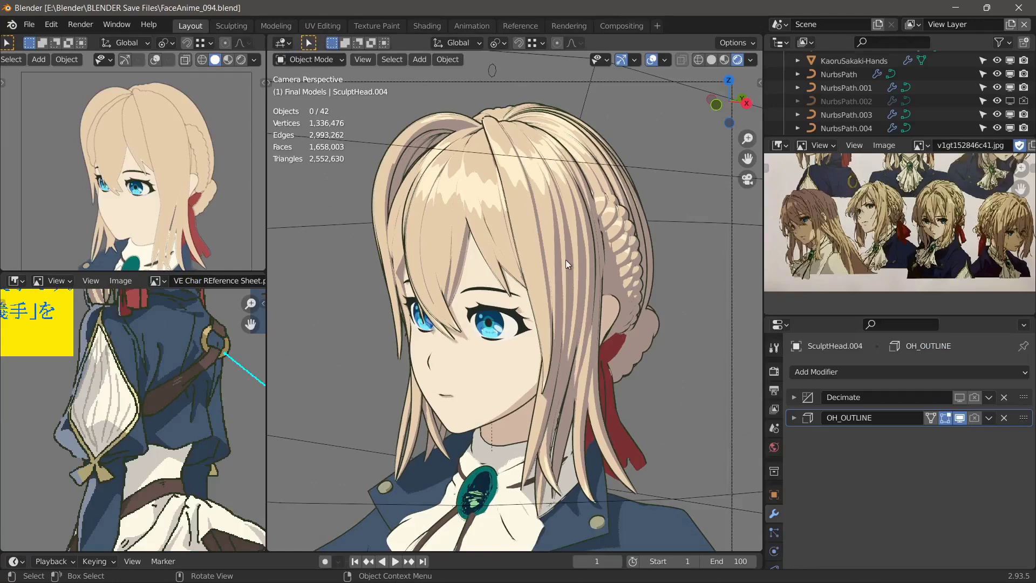
Examine the shaded head from both three-quarter sides in the Layout workspace, outside the camera view.
mouse_move(566, 260)
middle_down()
mouse_move(576, 290)
mouse_move(636, 295)
mouse_move(488, 321)
mouse_move(538, 335)
mouse_move(560, 322)
mouse_move(584, 268)
middle_up()
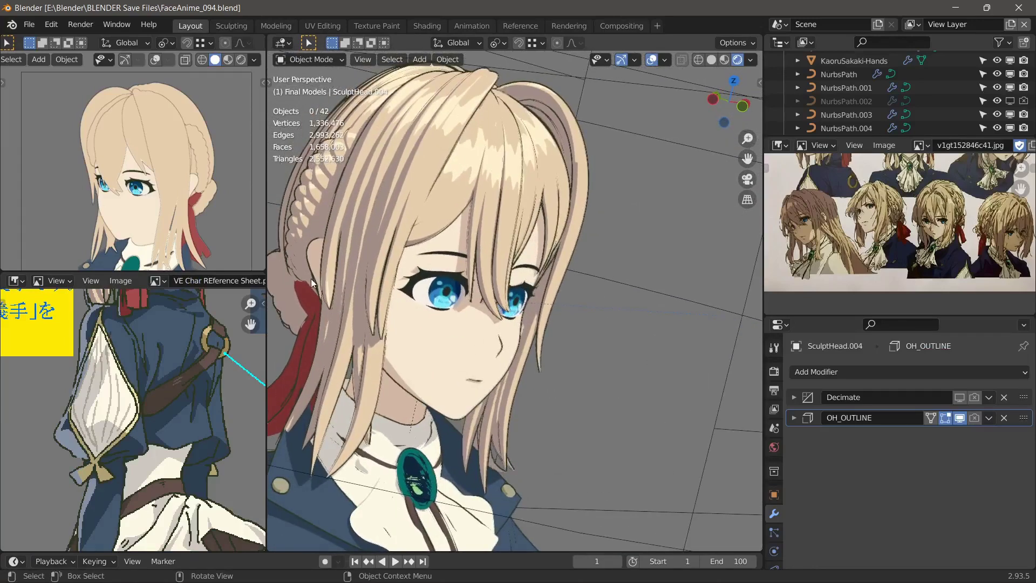
middle_drag(335, 313, 534, 273)
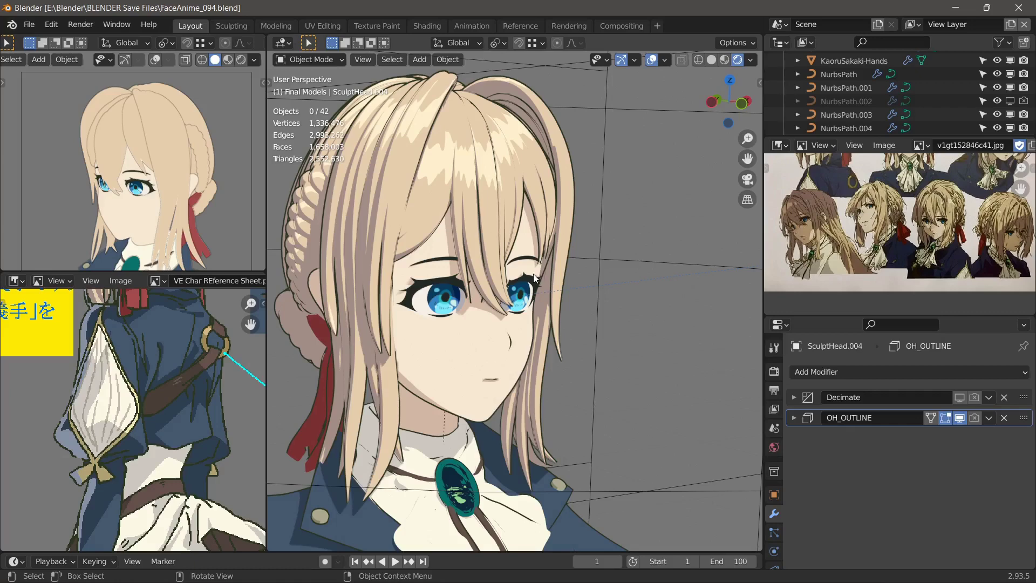
middle_drag(533, 274, 547, 315)
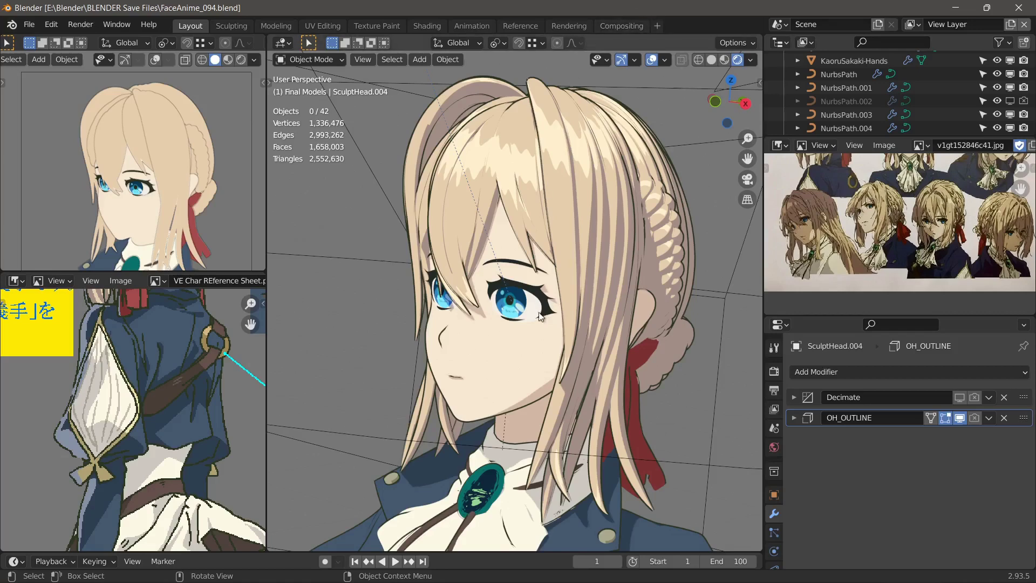
middle_drag(370, 337, 405, 331)
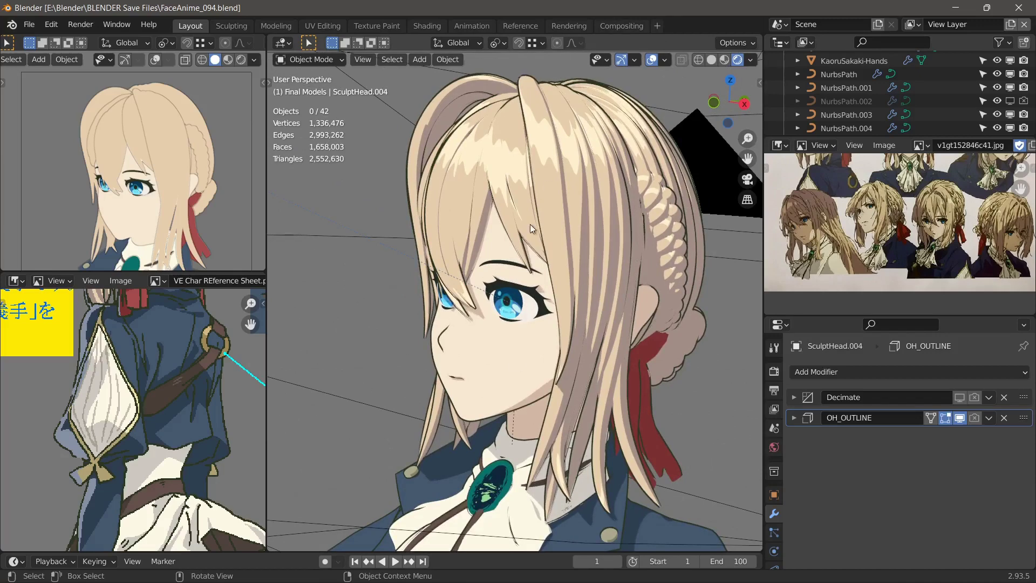
middle_drag(476, 274, 449, 300)
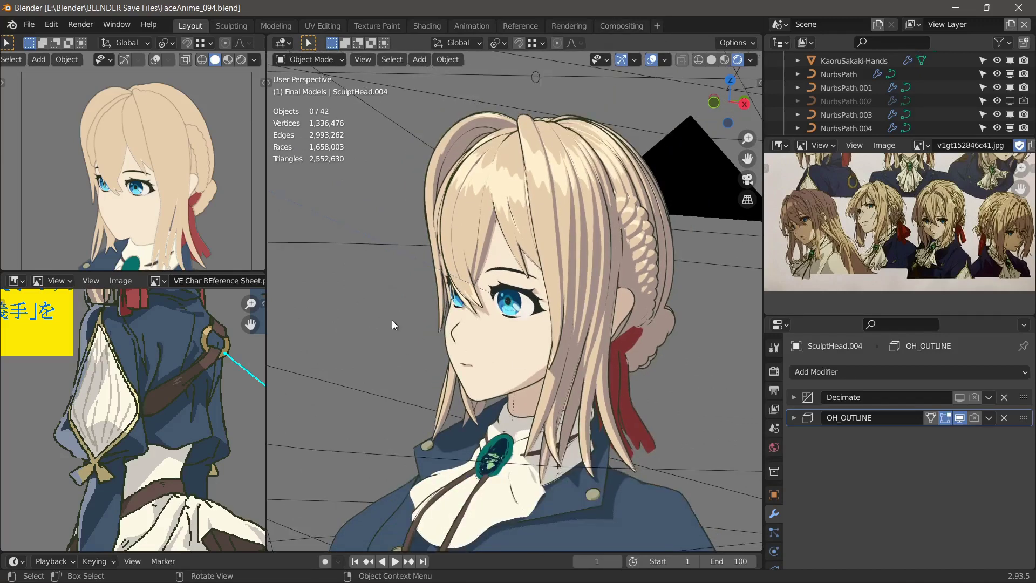
Examine the shaded head closely from both three-quarter sides and from a raised front angle.
scroll(354, 321, up, 2)
middle_drag(405, 325, 617, 349)
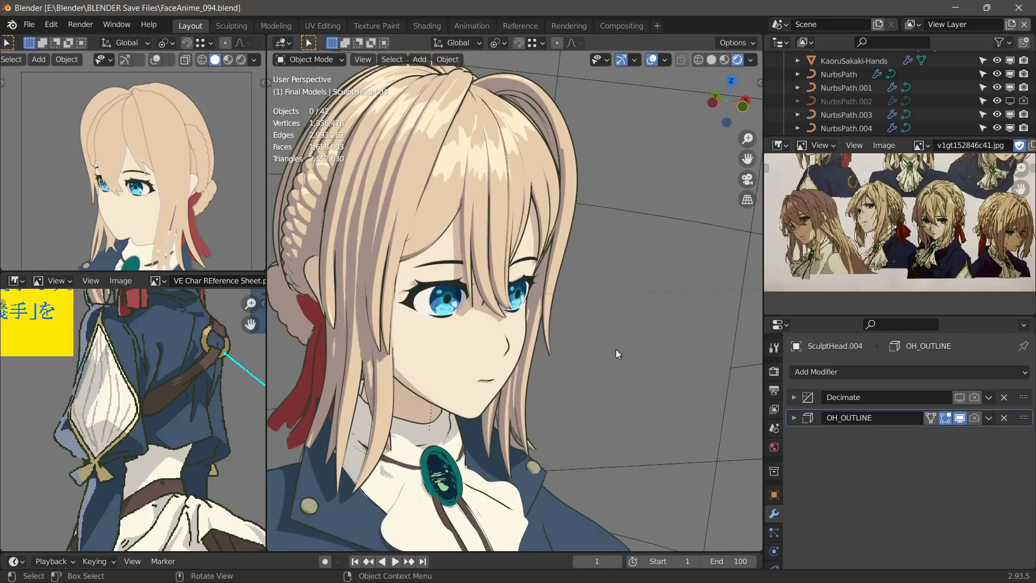
middle_drag(494, 258, 275, 280)
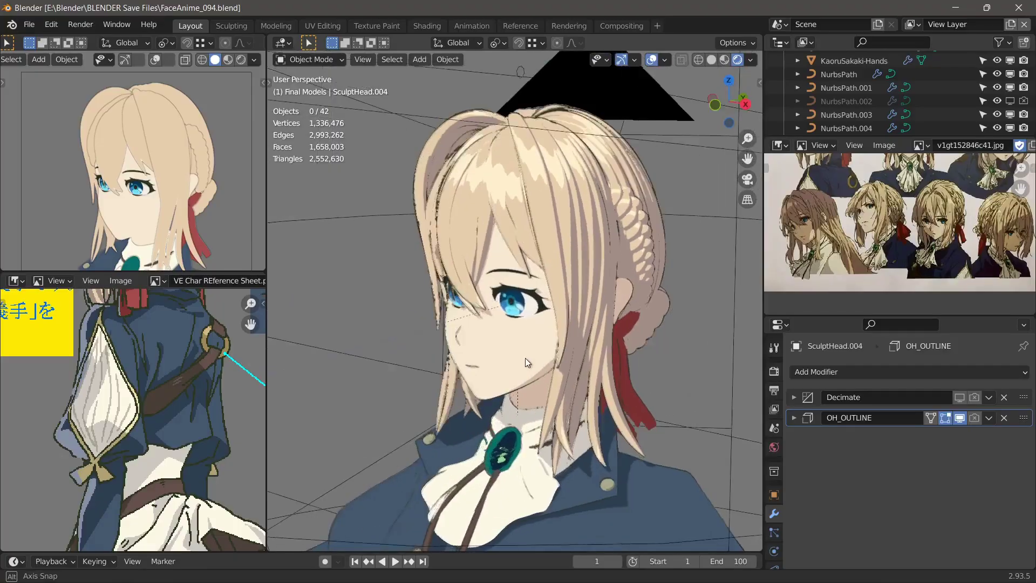
middle_drag(526, 358, 482, 394)
scroll(405, 216, up, 2)
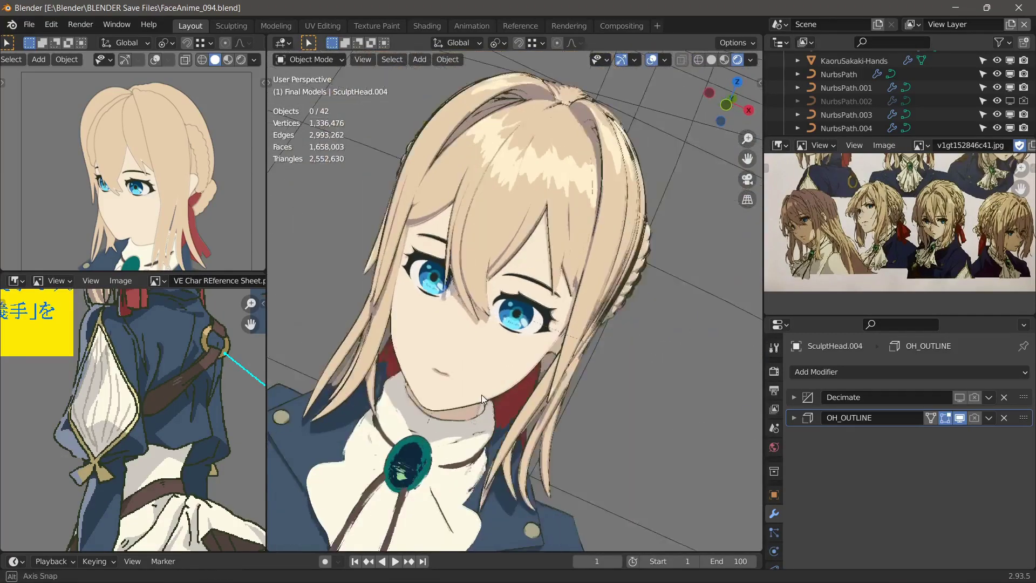
Return to the camera view and inspect the face up close, then the whole head within the frame.
key(KP_0)
scroll(516, 395, up, 4)
shift+middle_drag(524, 324, 565, 320)
scroll(565, 321, down, 4)
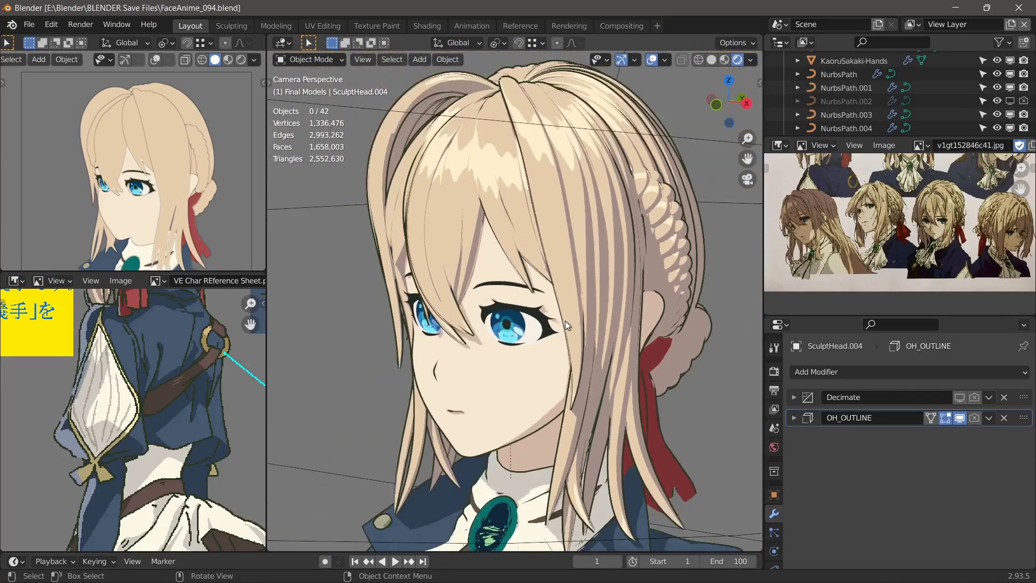
scroll(565, 320, down, 1)
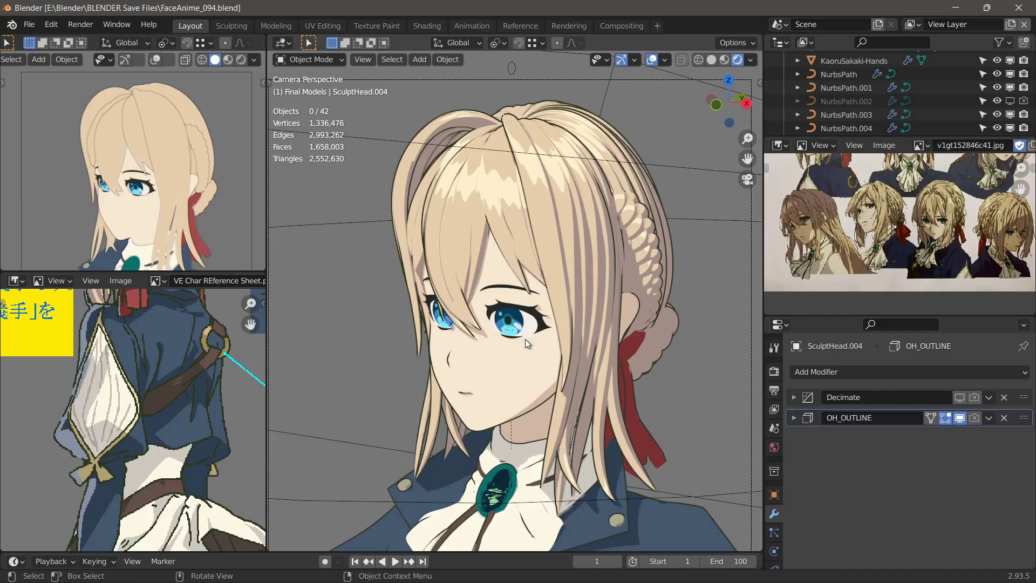
Play the animation and inspect the changing light on the face from the camera view and from the front.
key(shift+space)
click(541, 210)
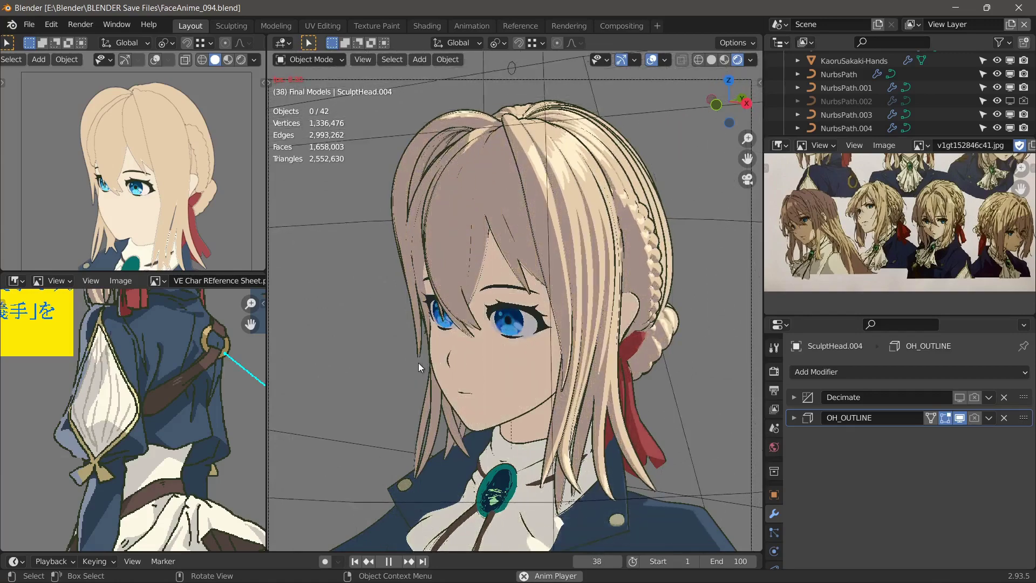
key(KP_0)
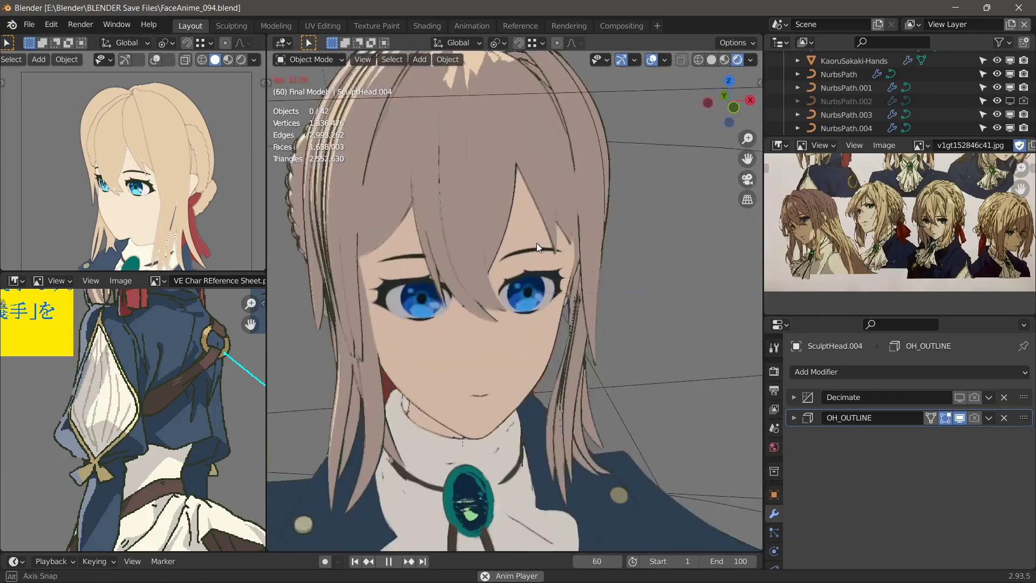
scroll(549, 243, up, 3)
middle_drag(536, 243, 550, 243)
Examine the head's shading and outlines from the three-quarter side outside the camera view with playback stopped.
mouse_move(497, 351)
middle_down()
mouse_move(552, 361)
mouse_move(508, 342)
middle_up()
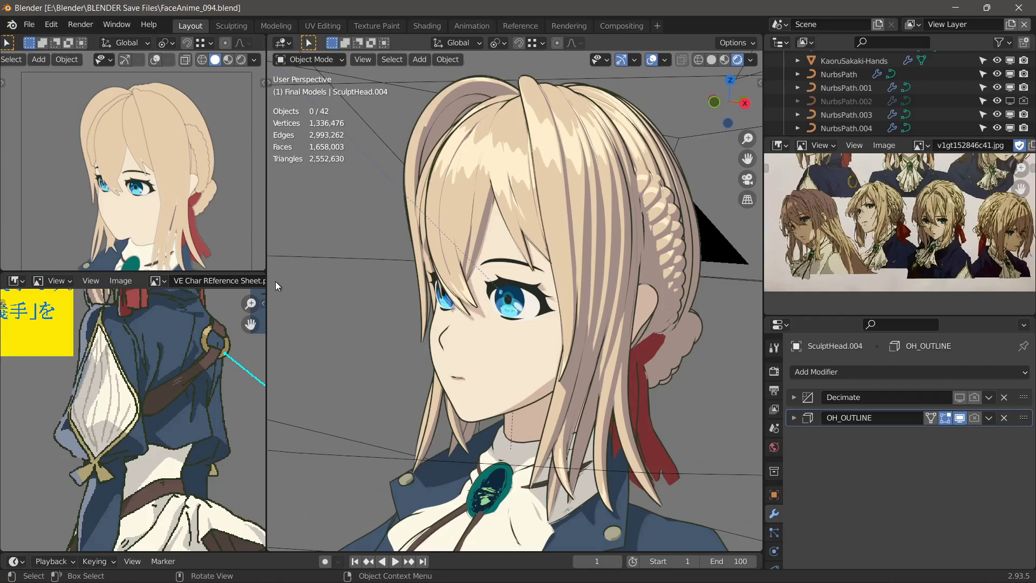
middle_drag(276, 280, 454, 293)
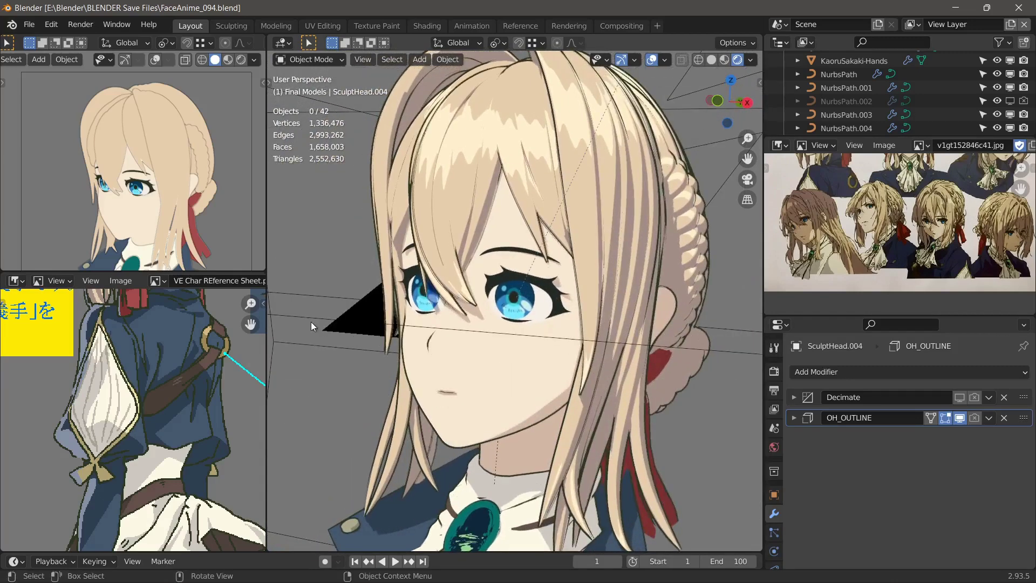
middle_drag(311, 322, 493, 339)
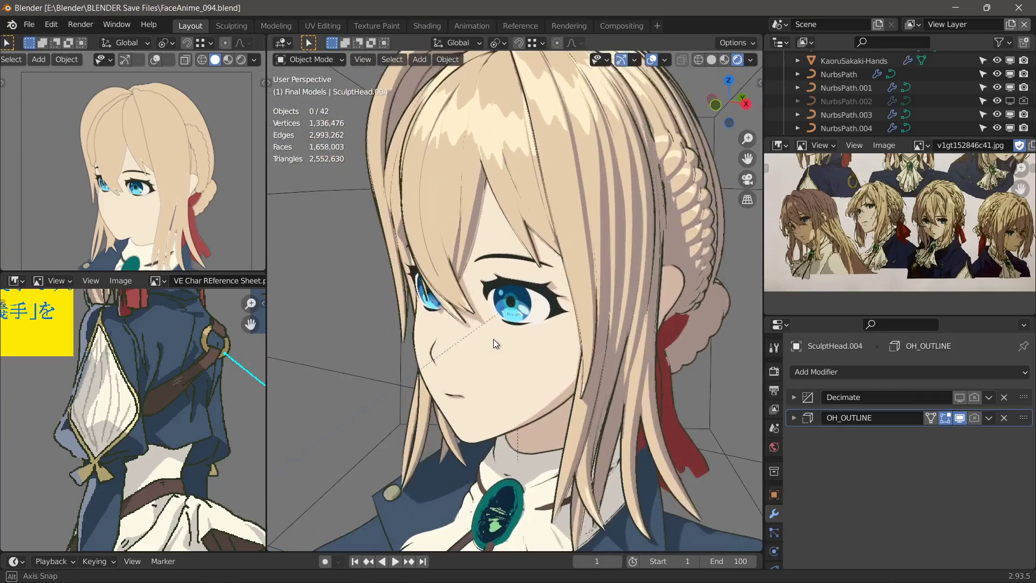